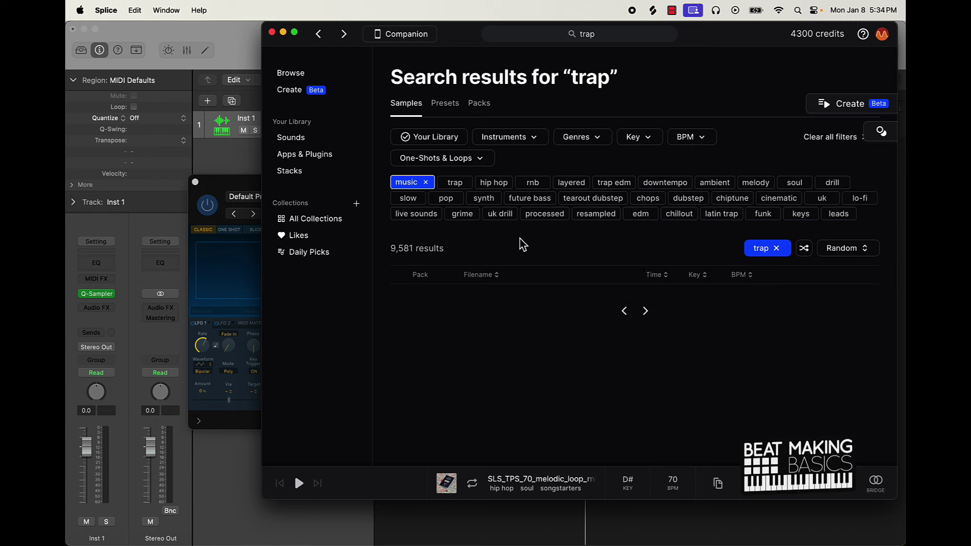
Narrow the trap search results with the melody tag and preview the first four loops
left_click(754, 183)
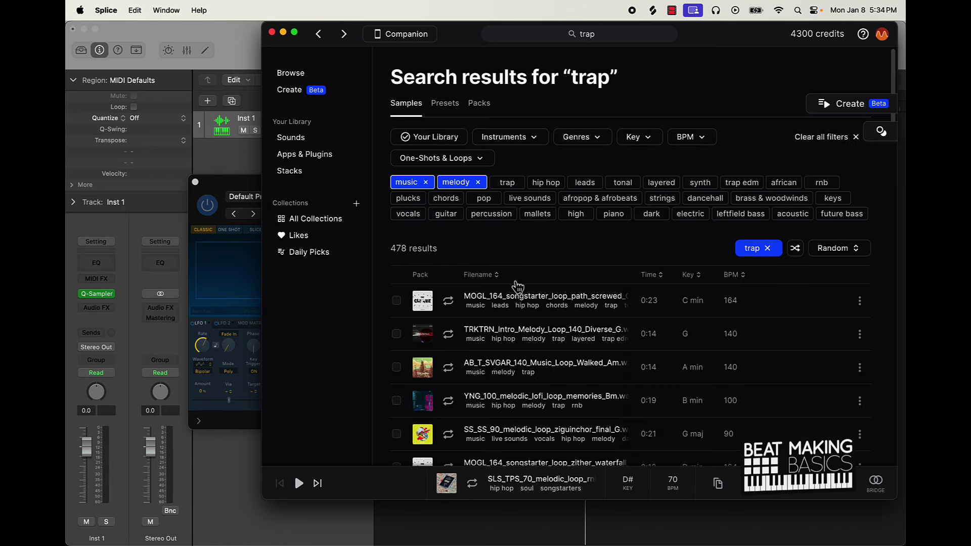
mouse_move(461, 304)
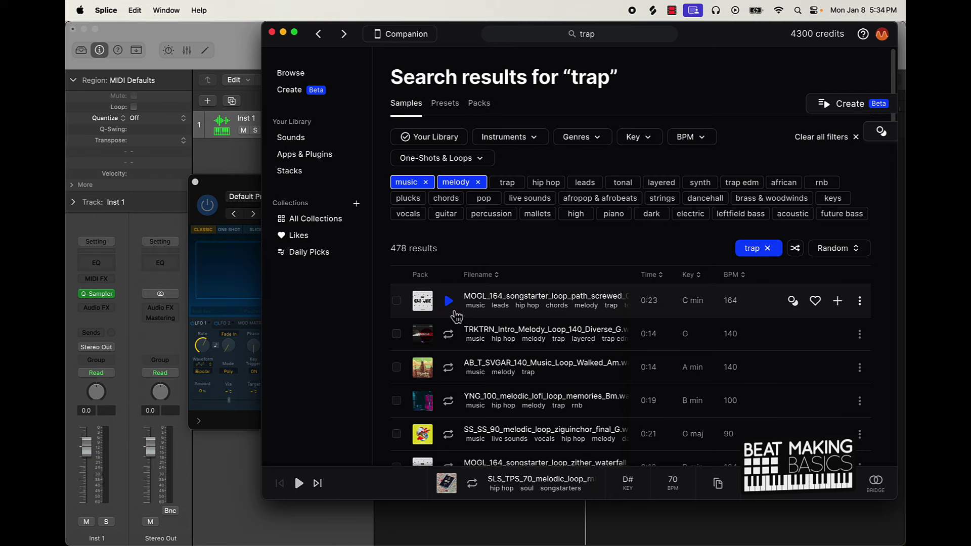
left_click(448, 301)
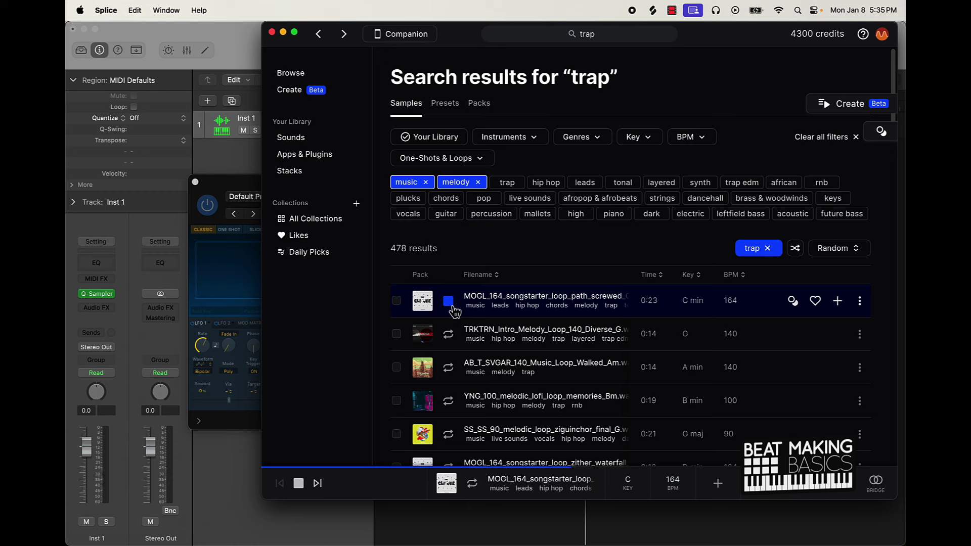
left_click(449, 336)
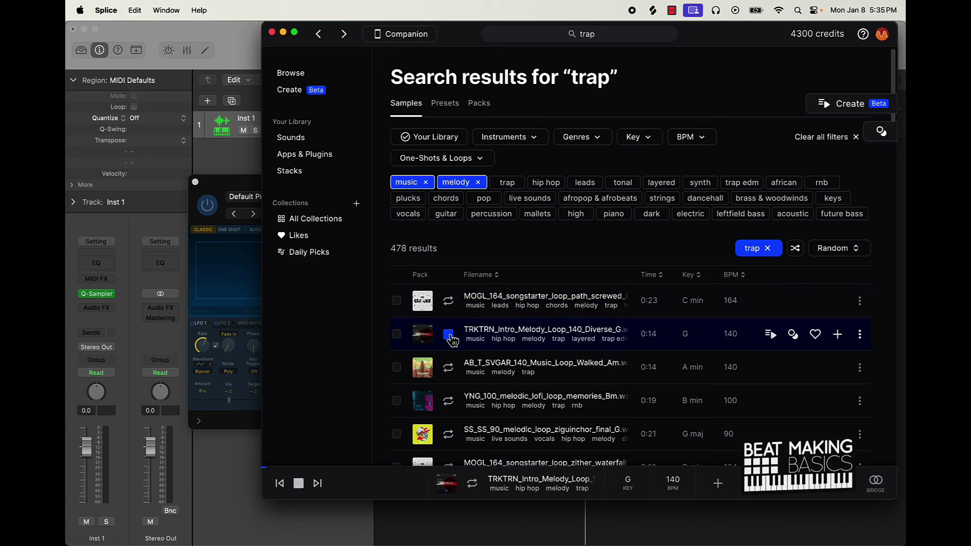
left_click(449, 368)
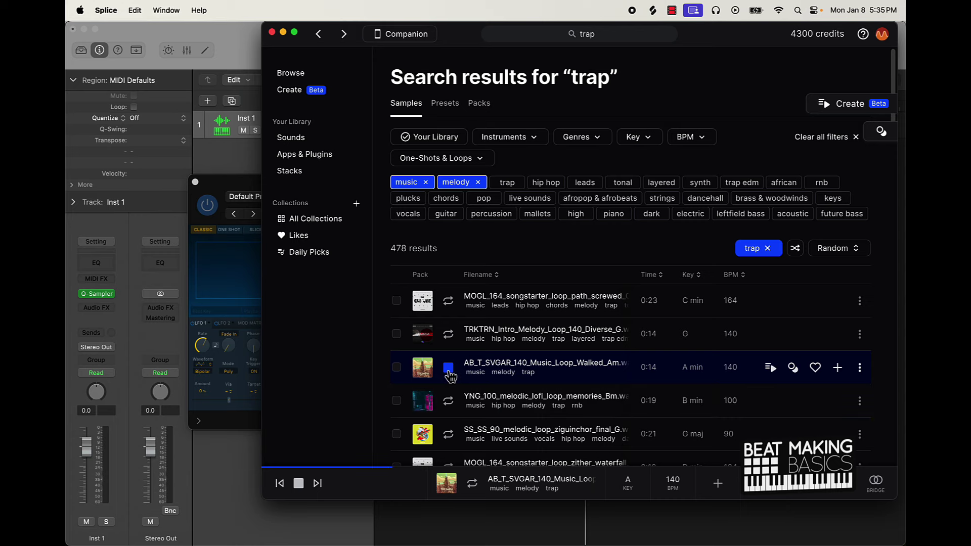
left_click(448, 400)
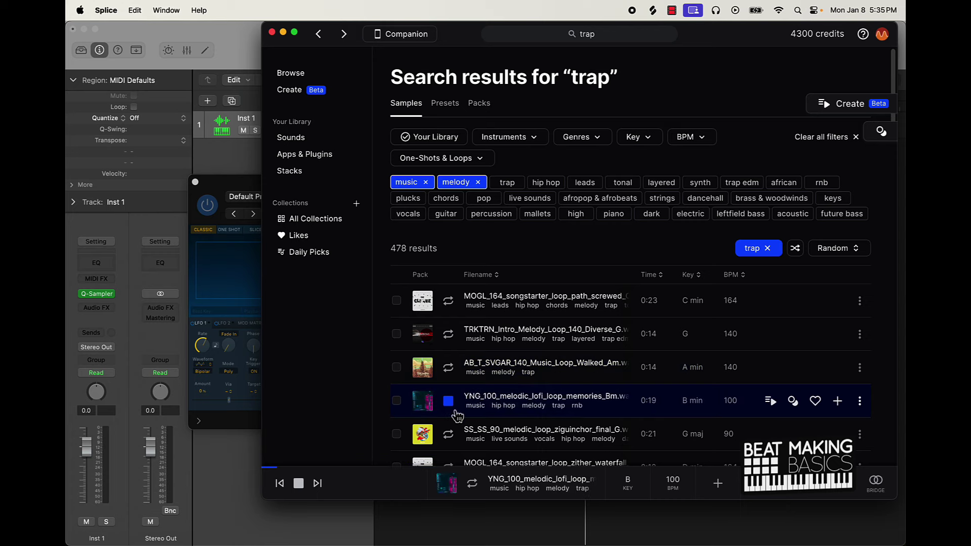
Preview more melody loops further down the results, ending on SO_VO_156_melodic_stack_strapped_intro_Dbmin.wav
scroll(450, 402, "down", 1)
left_click(449, 403)
scroll(453, 404, "down", 2)
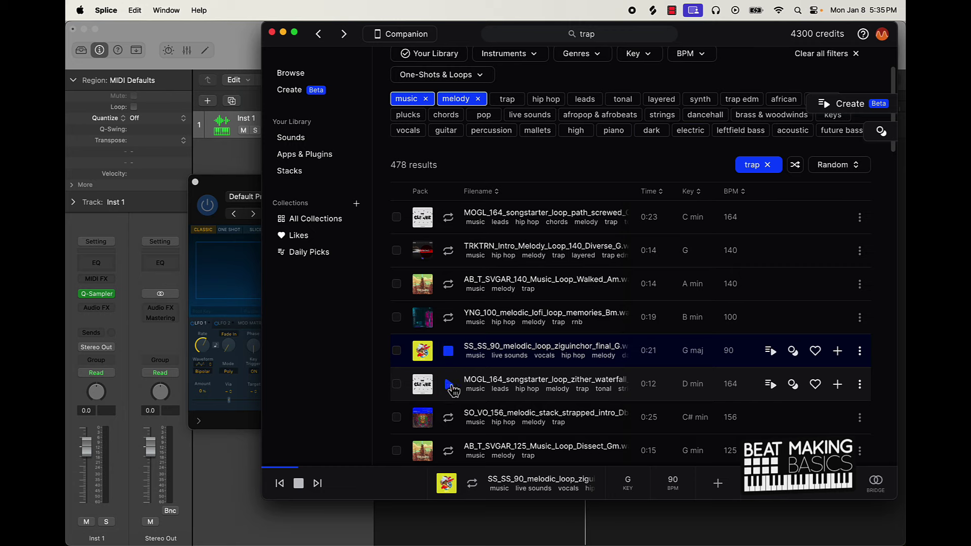
left_click(450, 386)
left_click(451, 423)
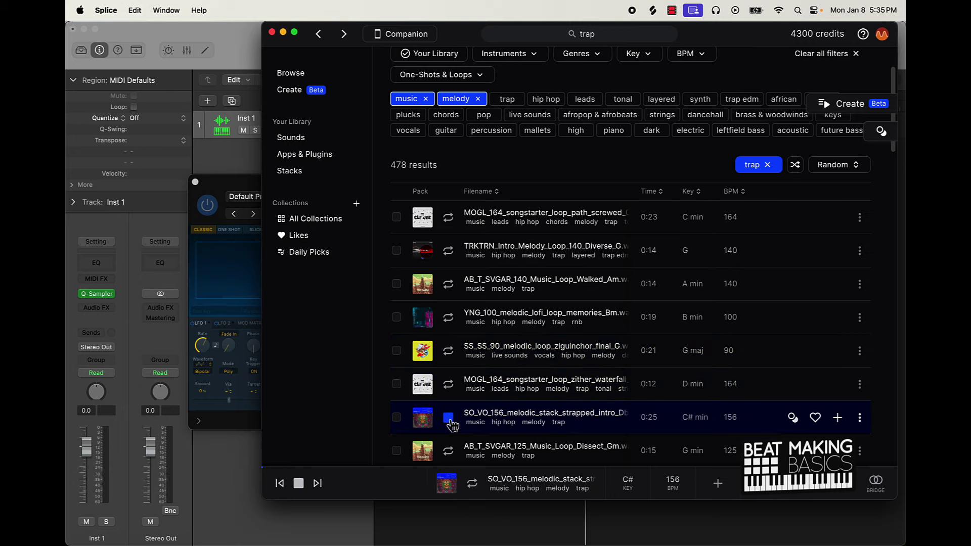
scroll(453, 414, "down", 2)
left_click(452, 402)
scroll(453, 403, "down", 1)
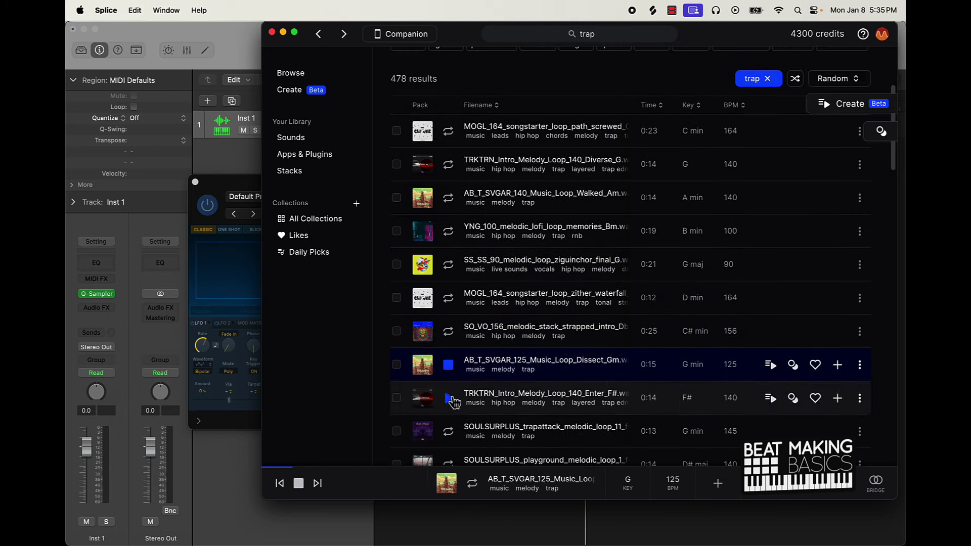
left_click(456, 338)
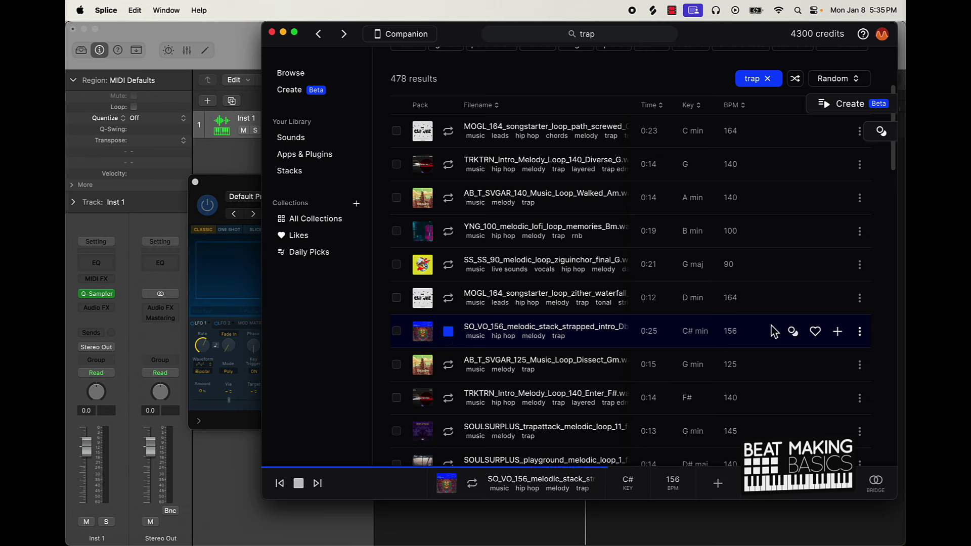
Add the SO_VO_156_melodic_stack_strapped_intro_Dbmin.wav loop to the library and load it into Quick Sampler in Logic Pro
left_click(838, 332)
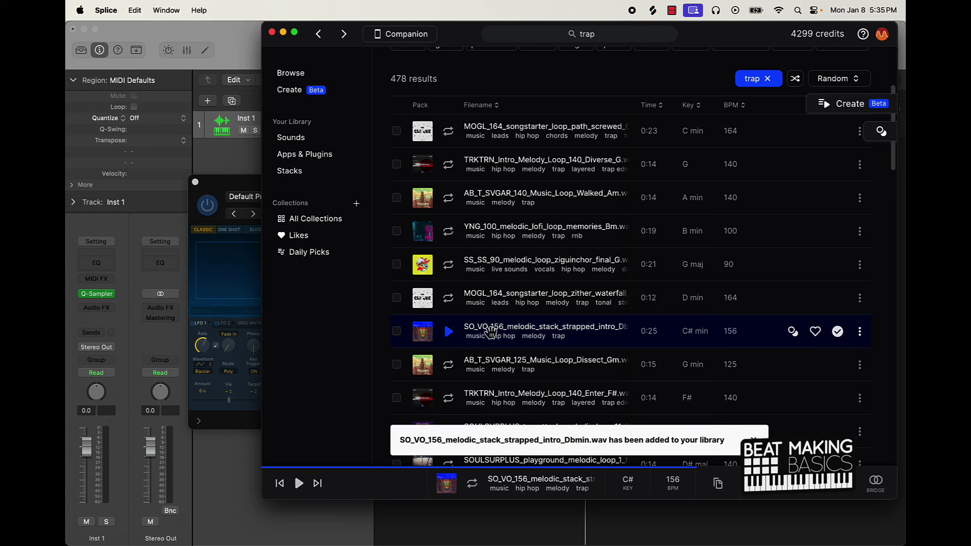
left_click_drag(513, 330, 258, 284)
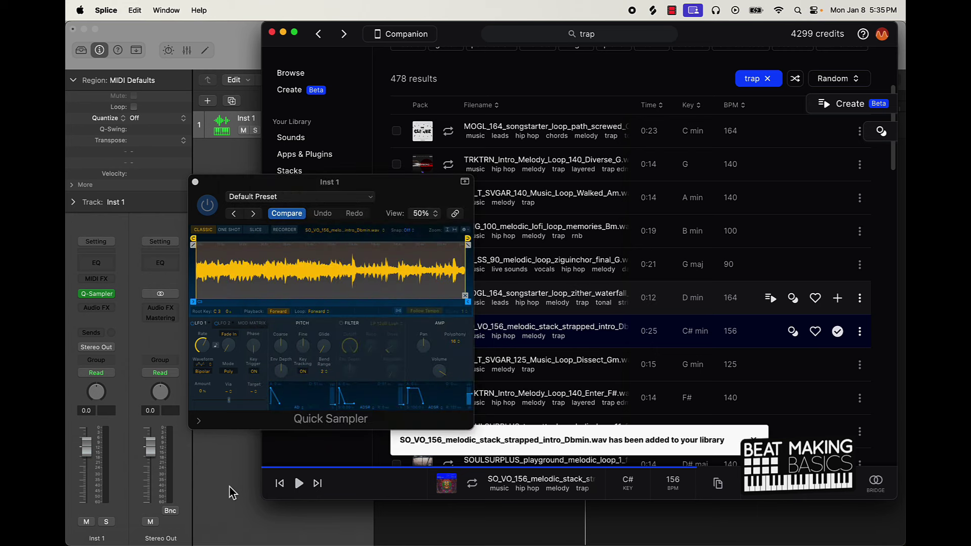
left_click(241, 475)
left_click_drag(372, 181, 499, 255)
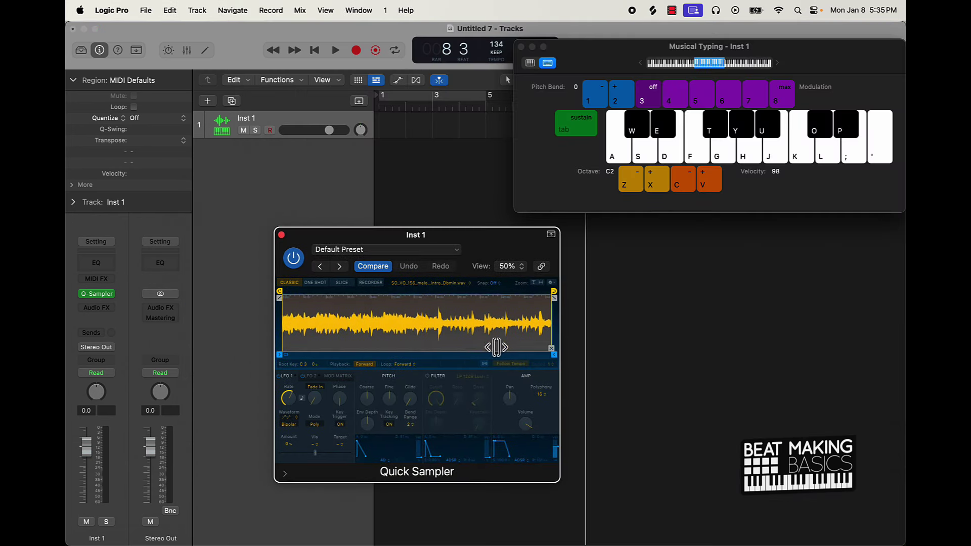
Enable Follow Tempo for the sample in Quick Sampler and set the project tempo to 126, auditioning the sample
left_click(503, 366)
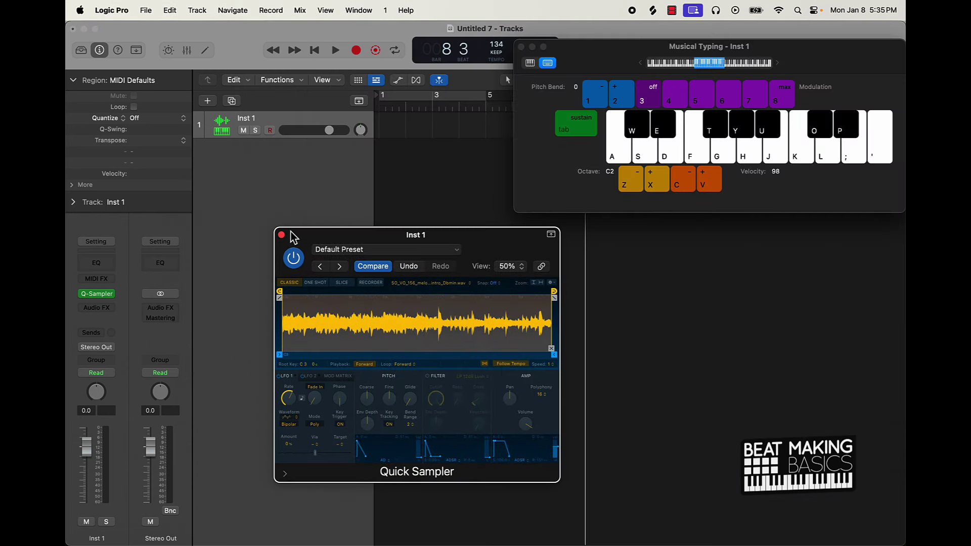
key("k")
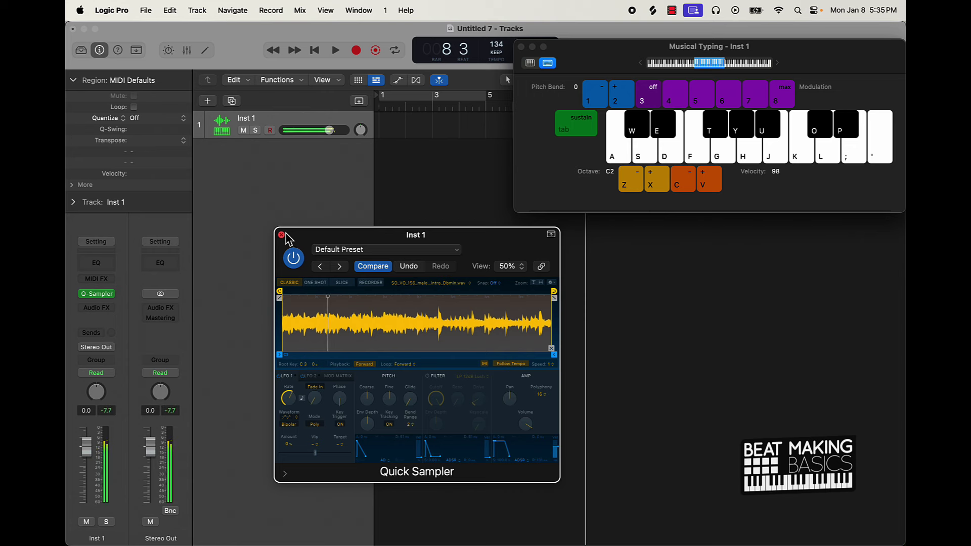
left_click_drag(493, 48, 493, 54)
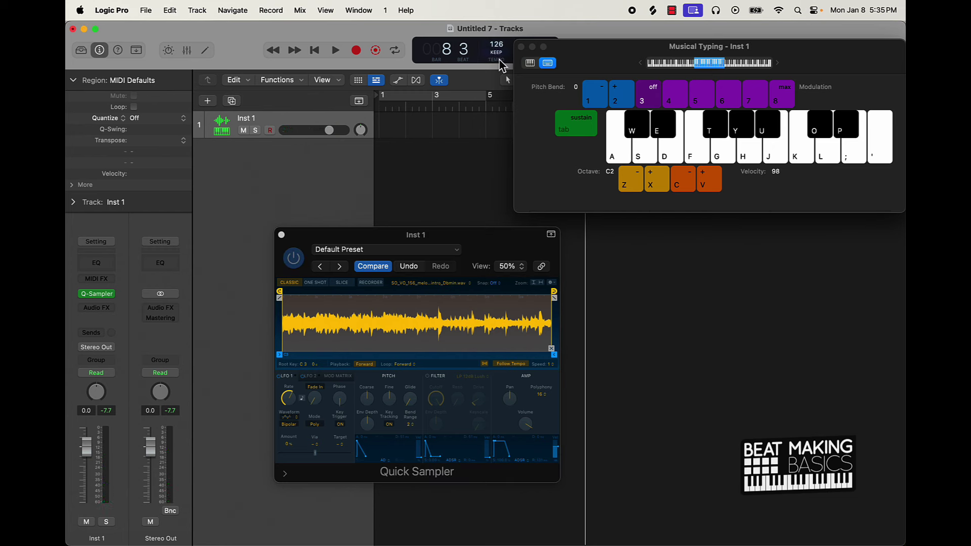
key("k")
Record a single sustained C3 note on the Inst 1 track from bar 1 through about eight bars
key("Return")
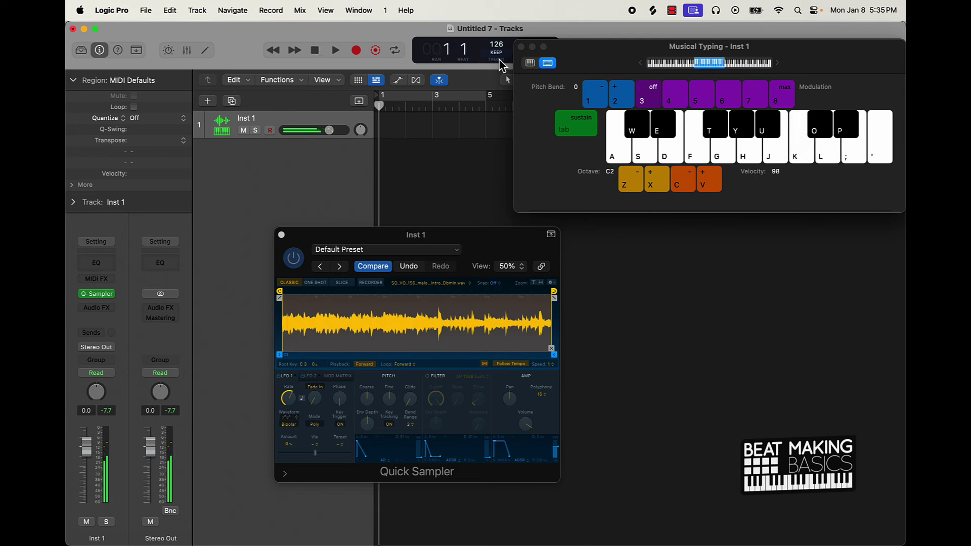
key("r")
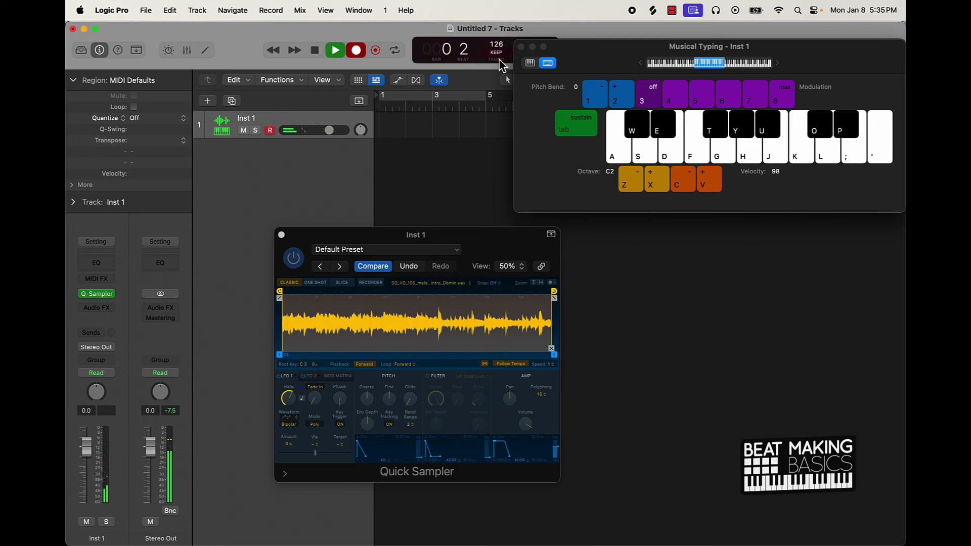
key("k")
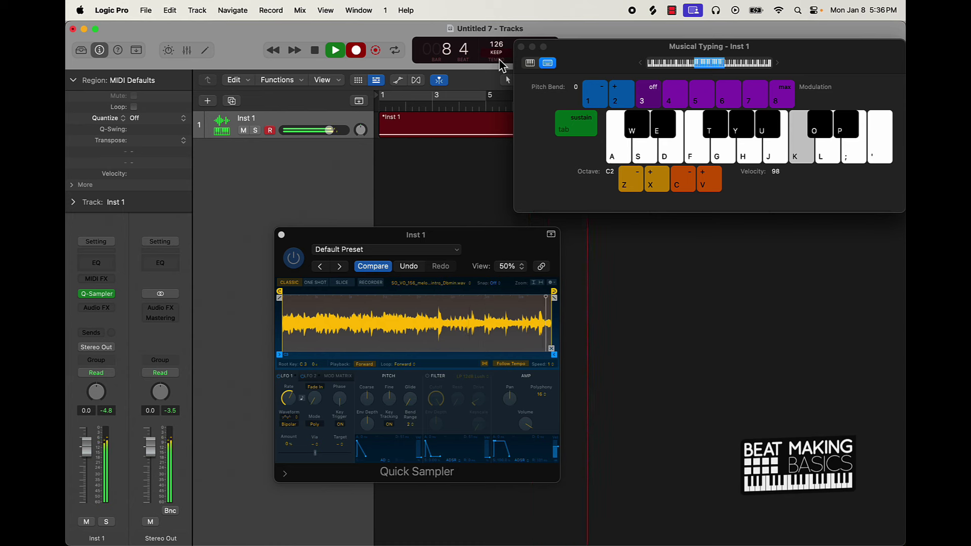
key("space")
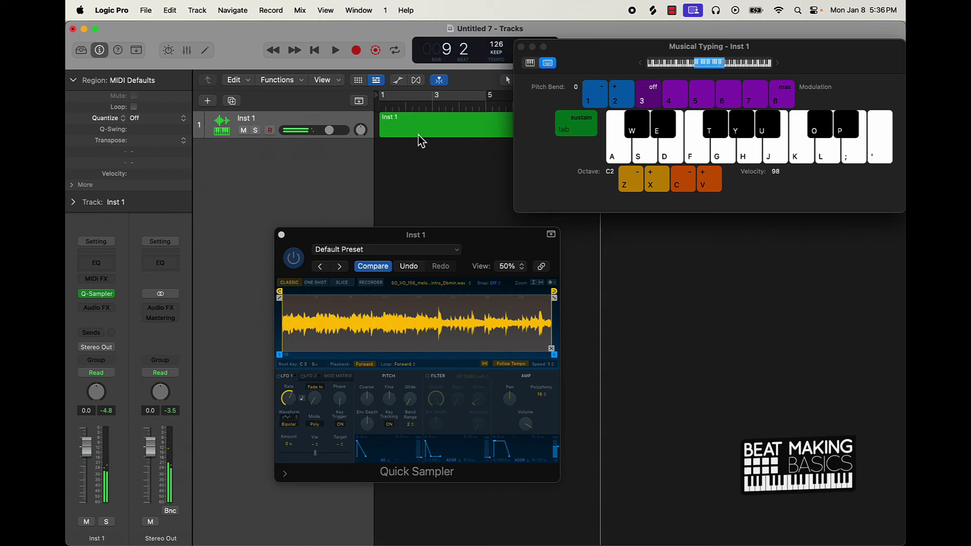
Open the recorded Inst 1 region in the Piano Roll and transpose its note down two semitones
double_click(419, 140)
left_click(281, 234)
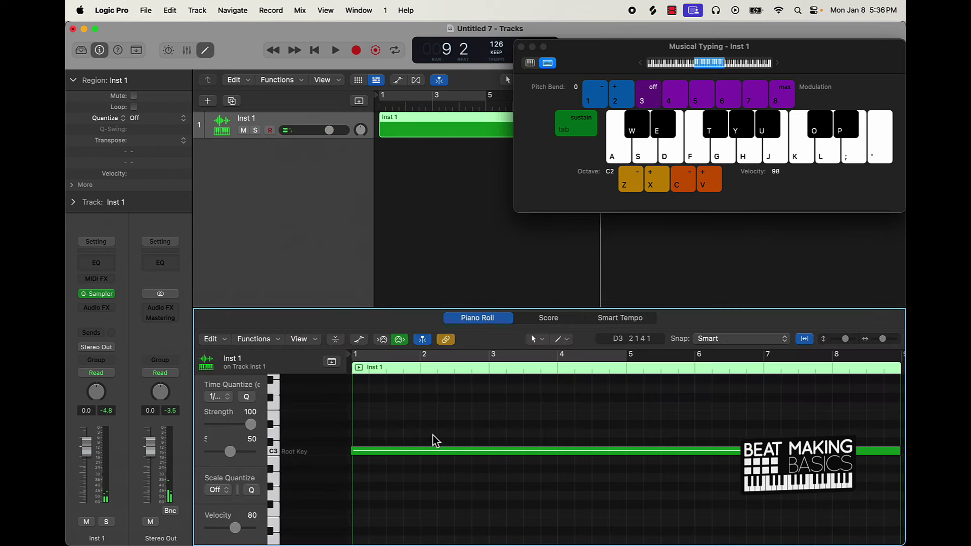
key("super+a")
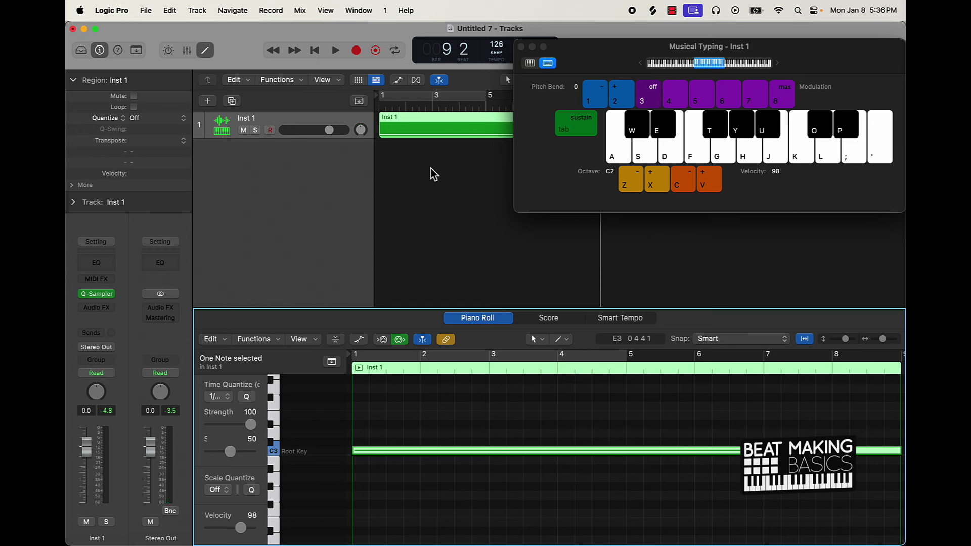
left_click(521, 47)
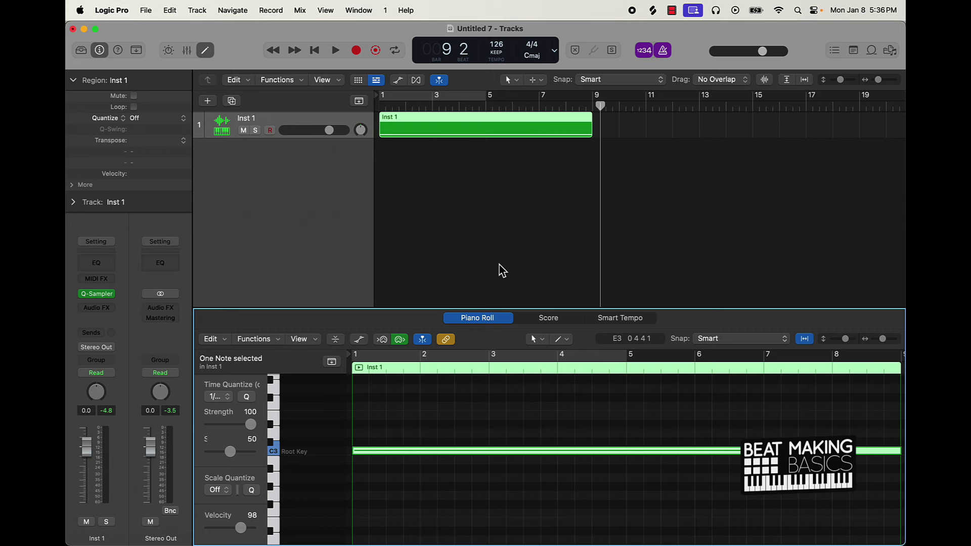
key("alt+Down")
key("alt+Down")
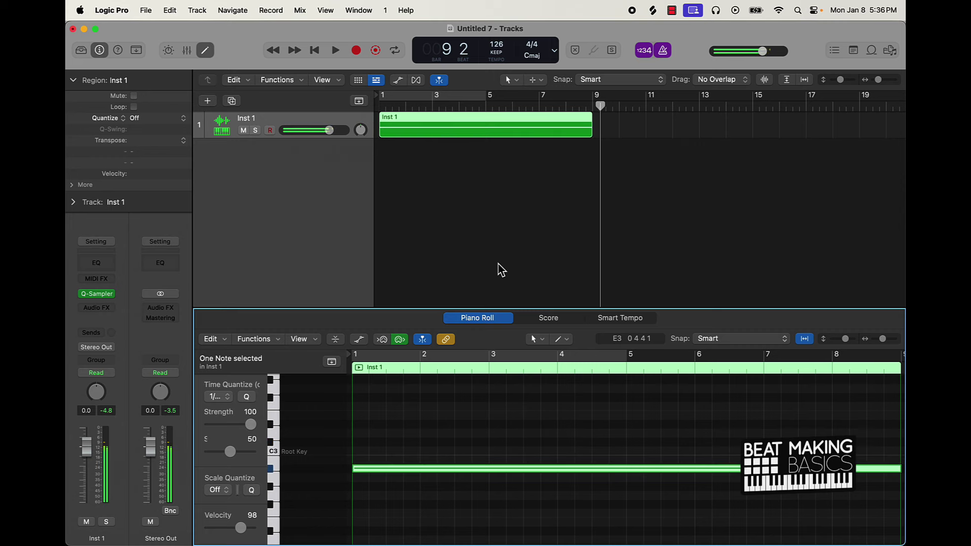
Return the playhead to bar 1 and set an active cycle range over the eight-bar Inst 1 region
left_click(503, 270)
key("space")
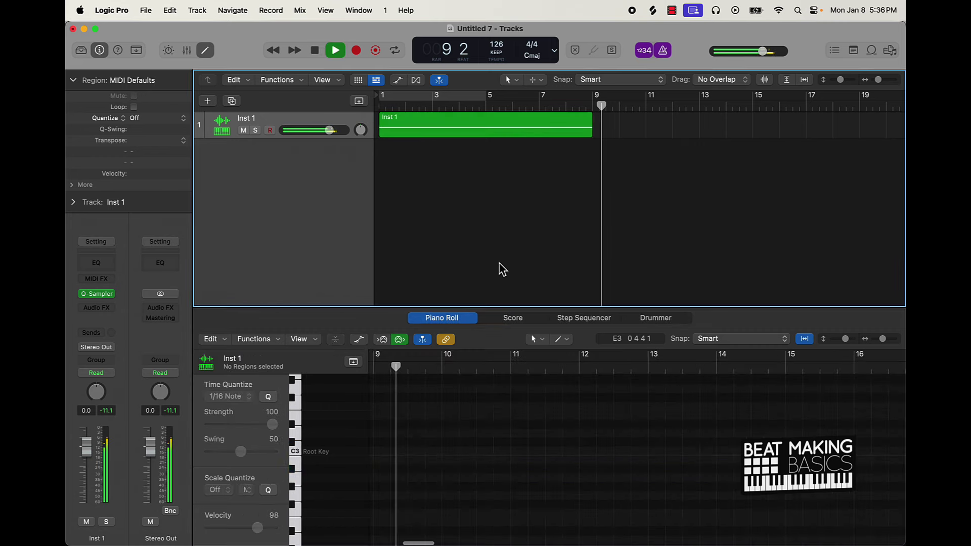
key("Return")
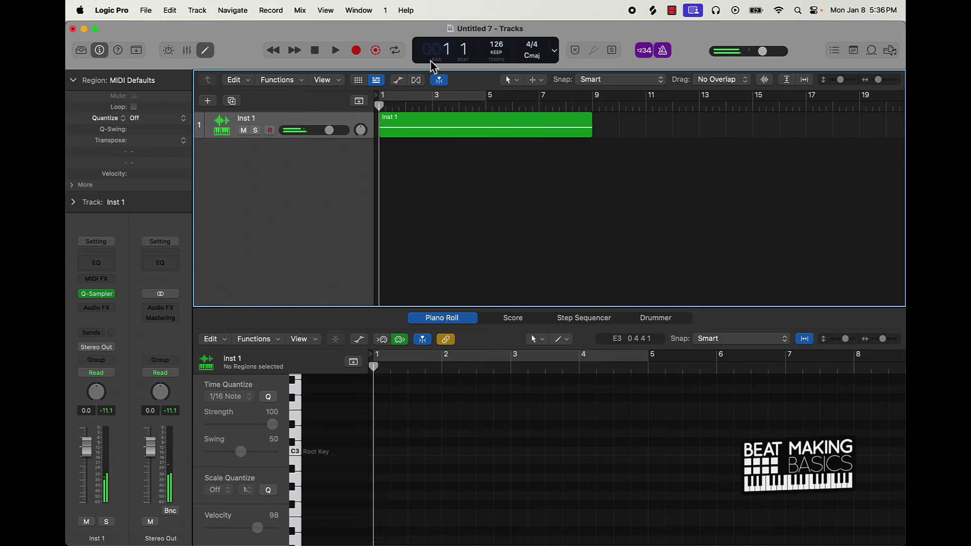
left_click(453, 100)
left_click_drag(484, 96, 593, 104)
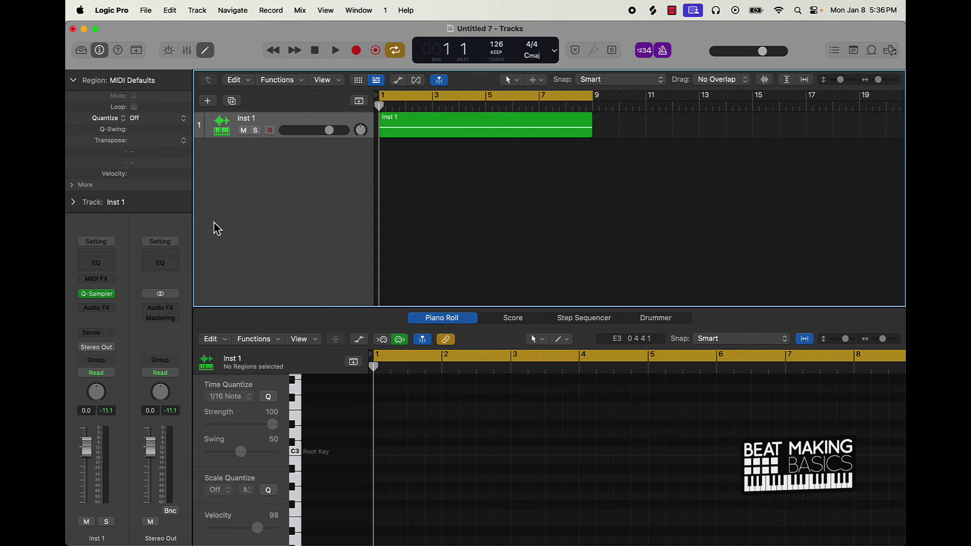
Insert the stereo Beat Breaker effect on the Inst 1 channel and set its pattern length to 8 Beats
left_click(114, 311)
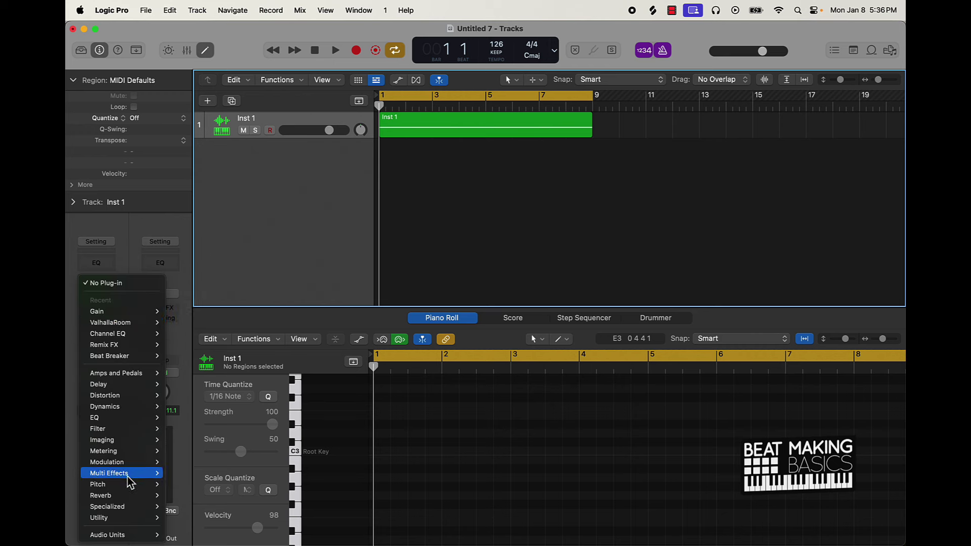
mouse_move(130, 482)
mouse_move(205, 475)
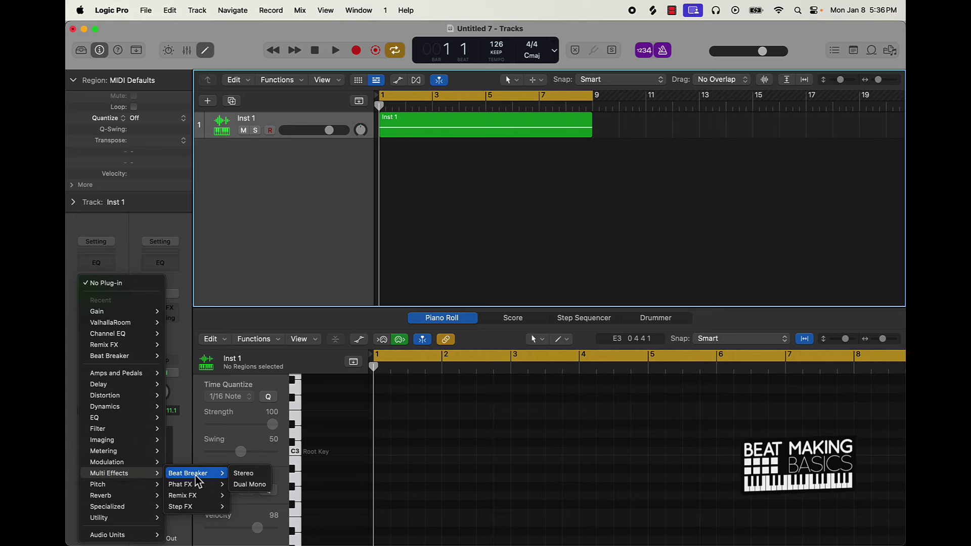
left_click(242, 476)
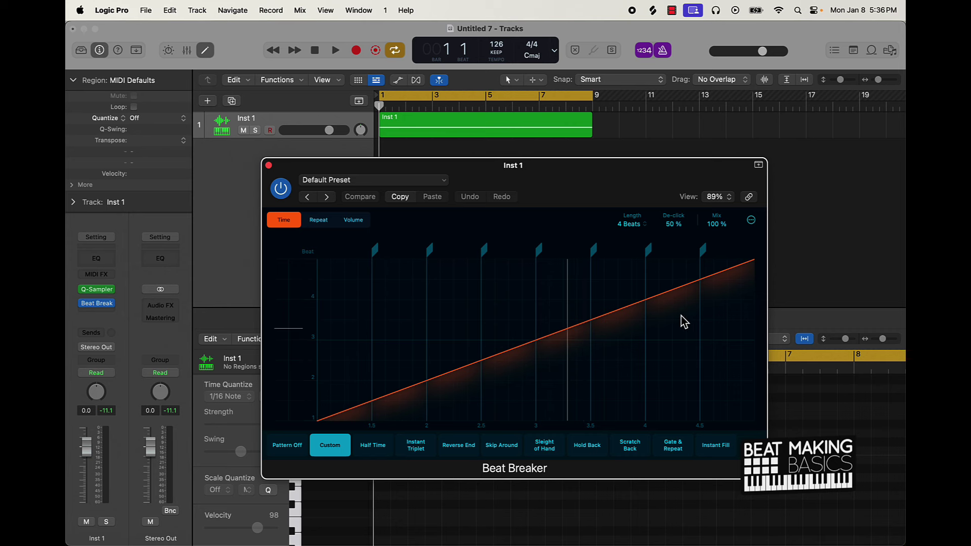
left_click(634, 227)
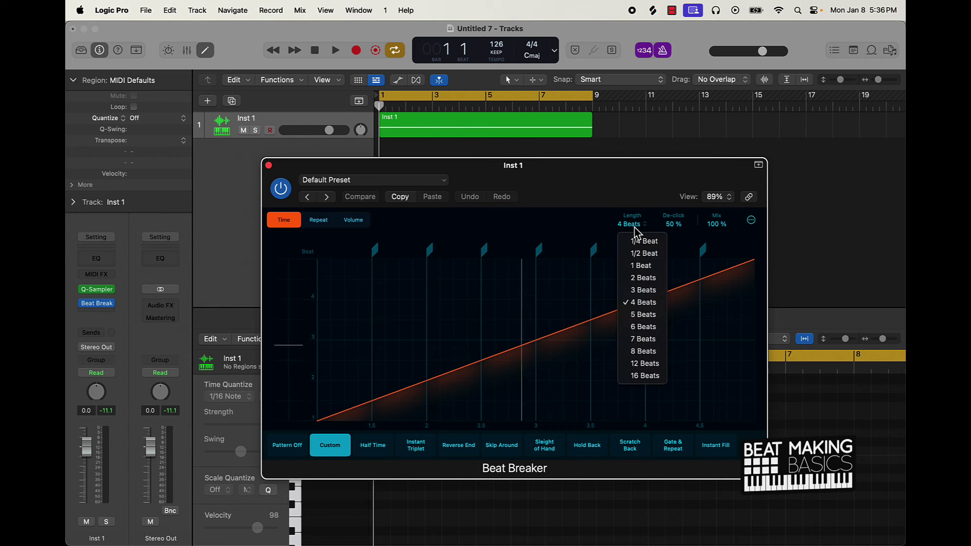
left_click(643, 351)
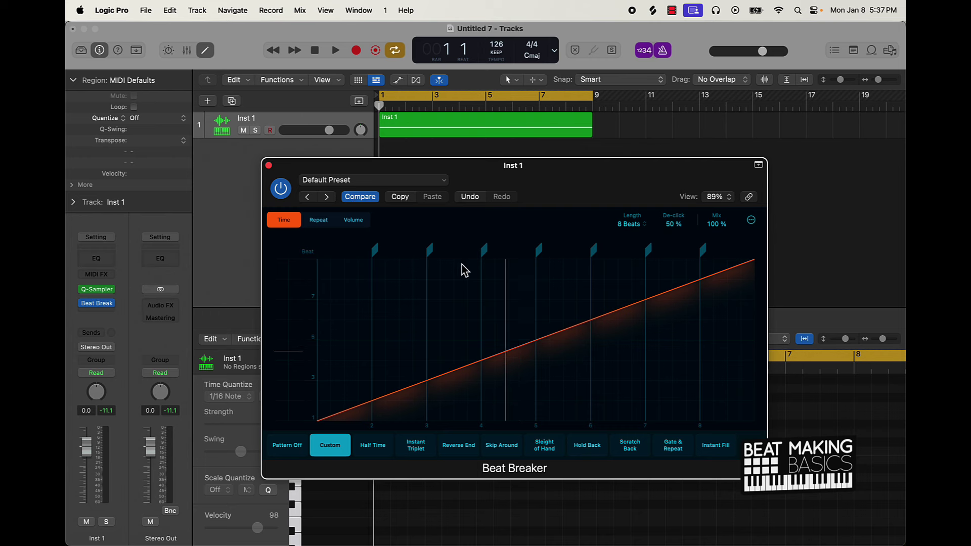
Look at Beat Breaker's Repeat and Volume modes, then return to Time mode
left_click(319, 221)
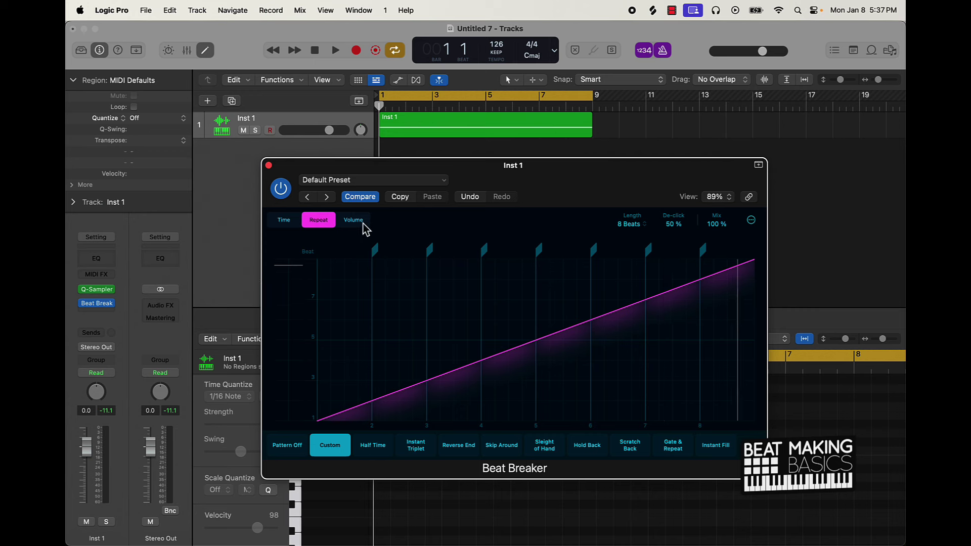
left_click(354, 221)
left_click(284, 222)
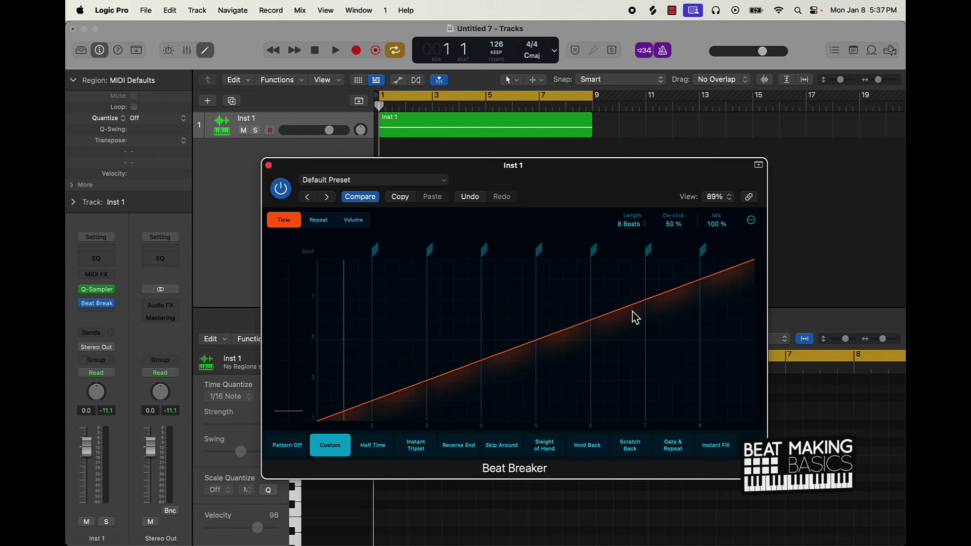
Play the loop and try the beat 7 slice at input beat 5 and the beat 3 slice at input beat 2
key("space")
mouse_move(607, 319)
left_mouse_down()
mouse_move(610, 360)
mouse_move(620, 348)
mouse_move(620, 358)
mouse_move(618, 319)
left_mouse_up()
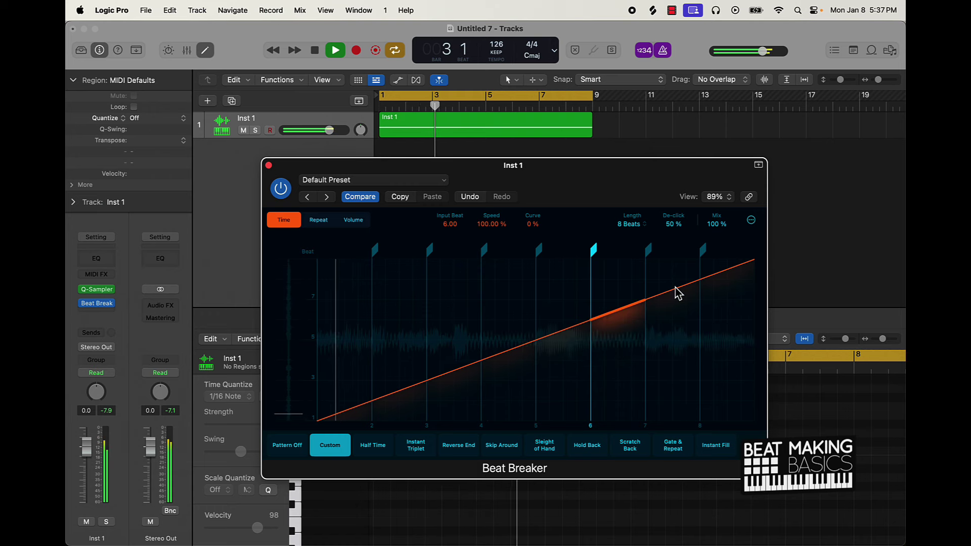
left_click_drag(676, 293, 676, 331)
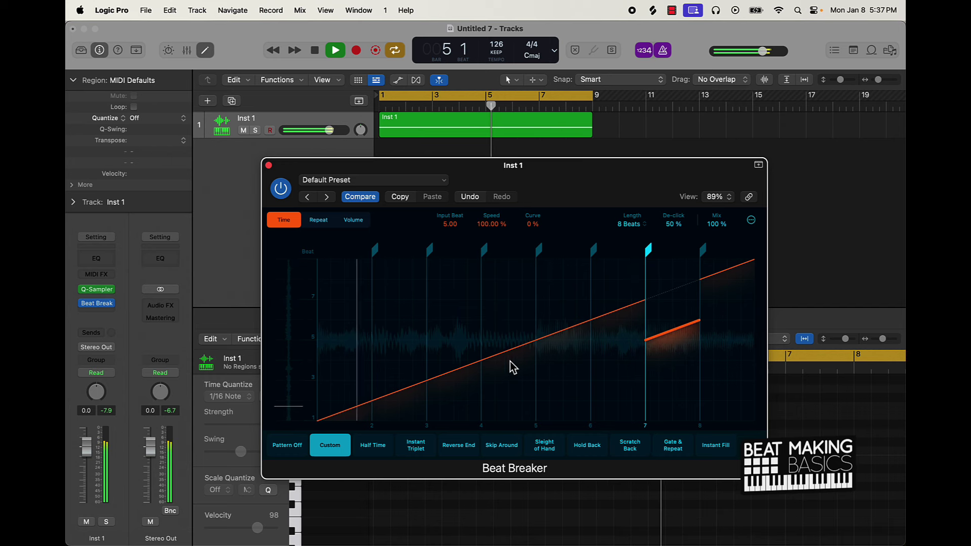
left_click_drag(462, 370, 466, 384)
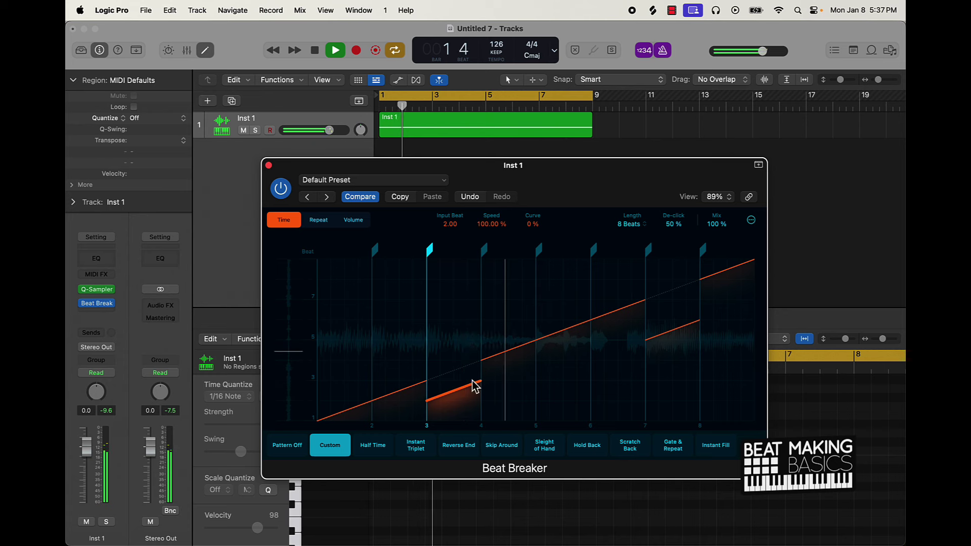
key("space")
key("space")
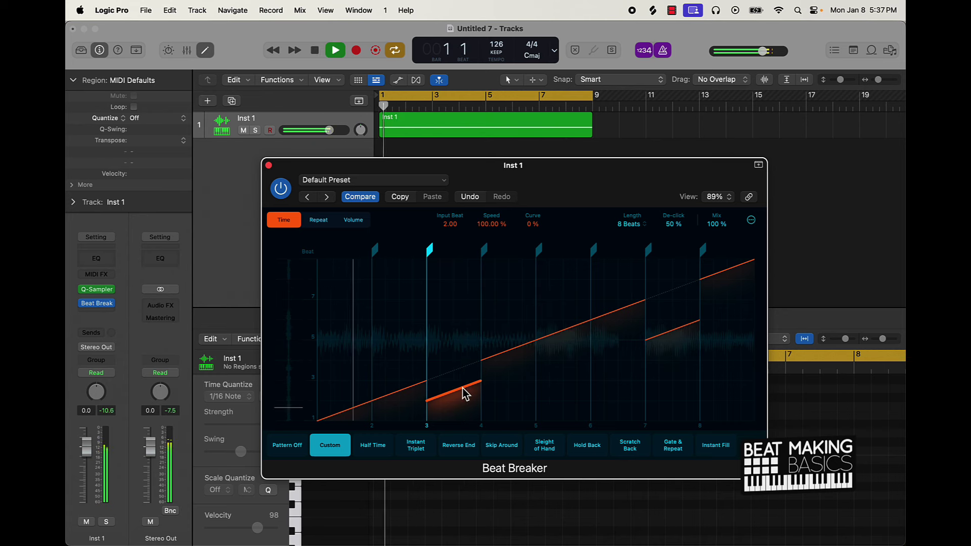
Set the beat 4 slice to input beat 2 and the beat 7 slice to input beat 6, and stop playback
left_click_drag(464, 392, 512, 391)
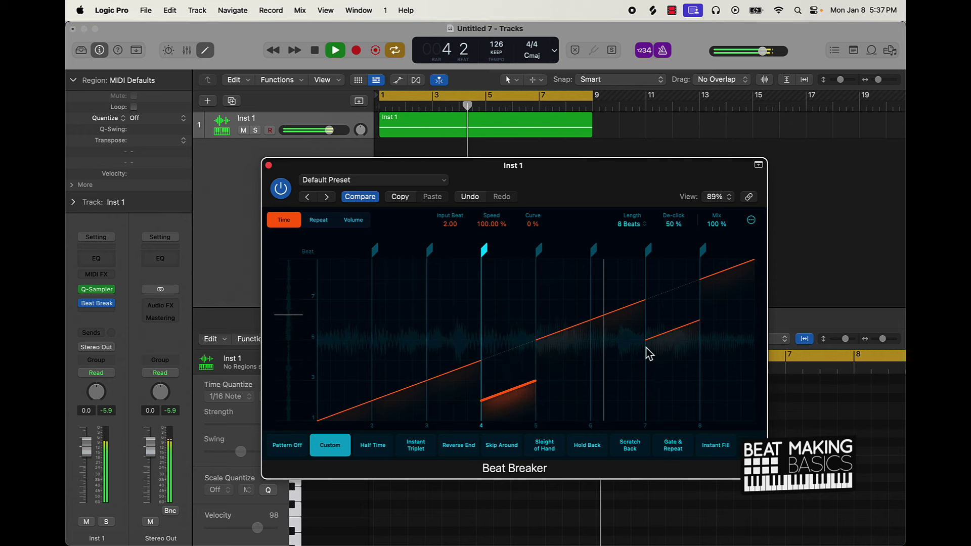
left_click_drag(662, 338, 663, 315)
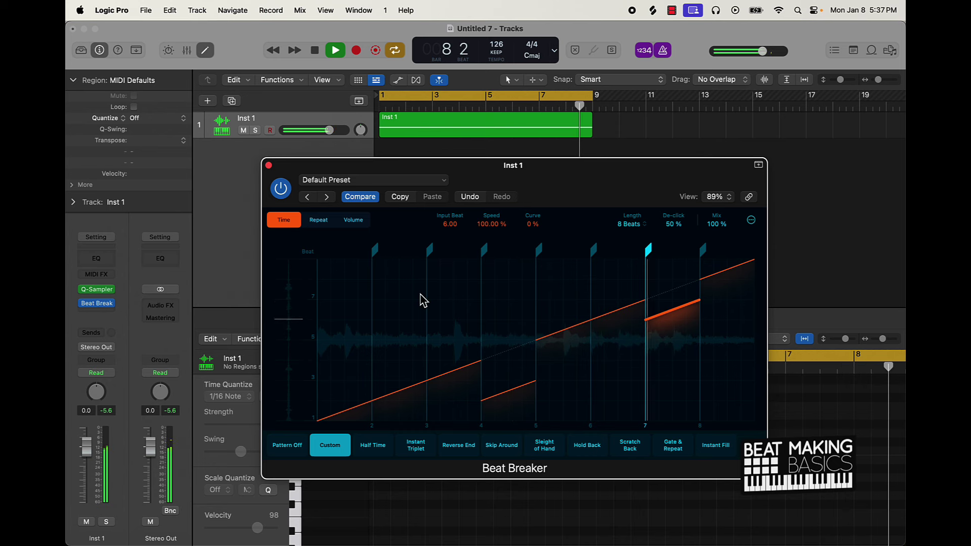
key("space")
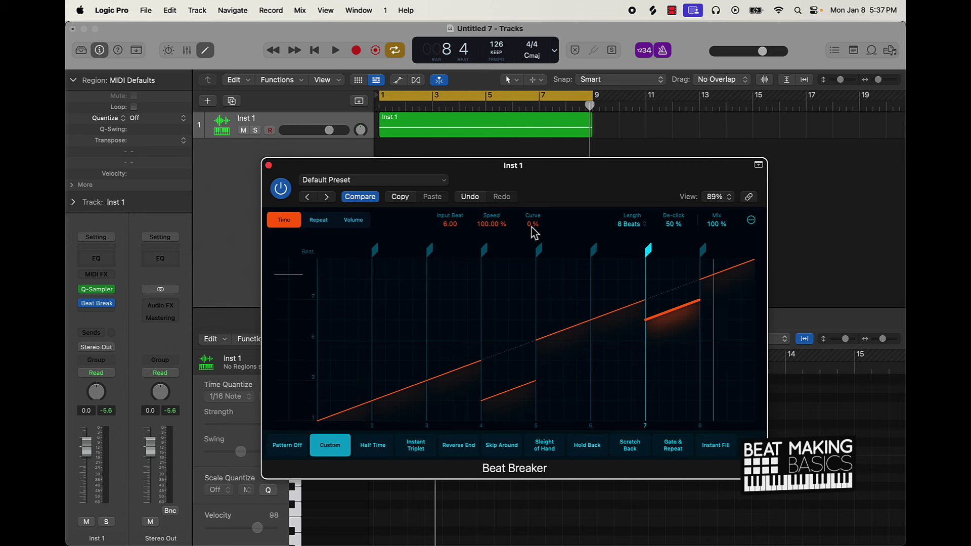
Audition speed changes on the beat 7 slice, finishing with its speed at 100 % and curve at 1 %
left_click_drag(532, 226, 496, 226)
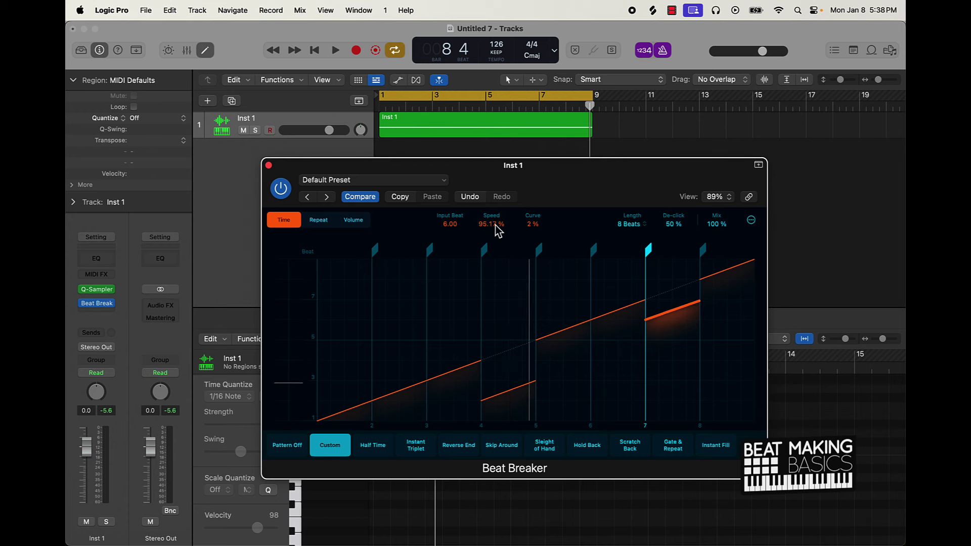
key("space")
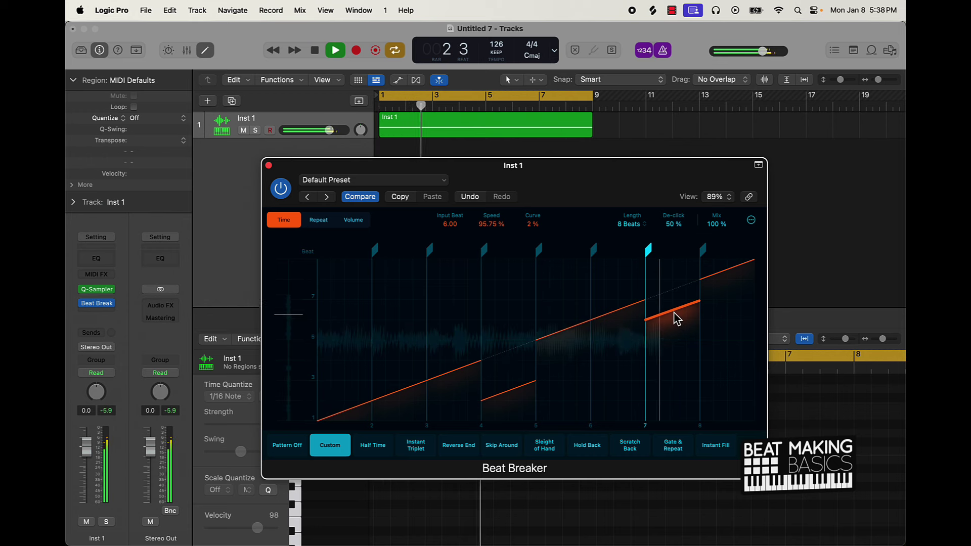
left_click_drag(491, 224, 488, 227)
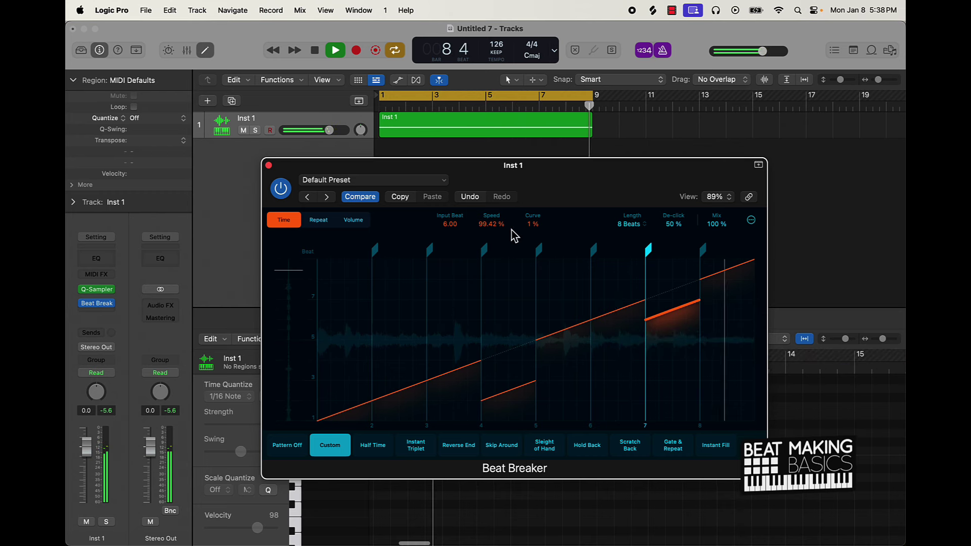
left_click_drag(484, 228, 484, 231)
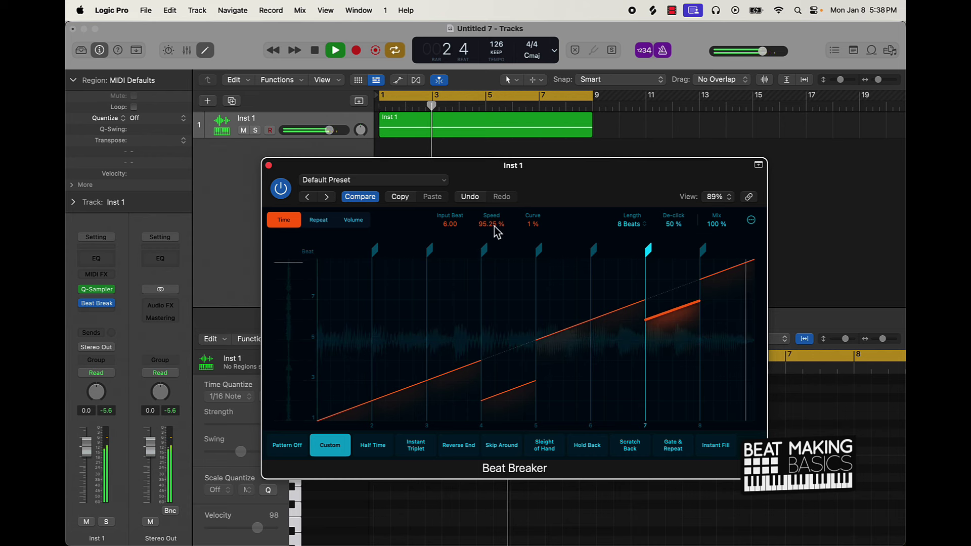
left_click_drag(497, 232, 494, 236)
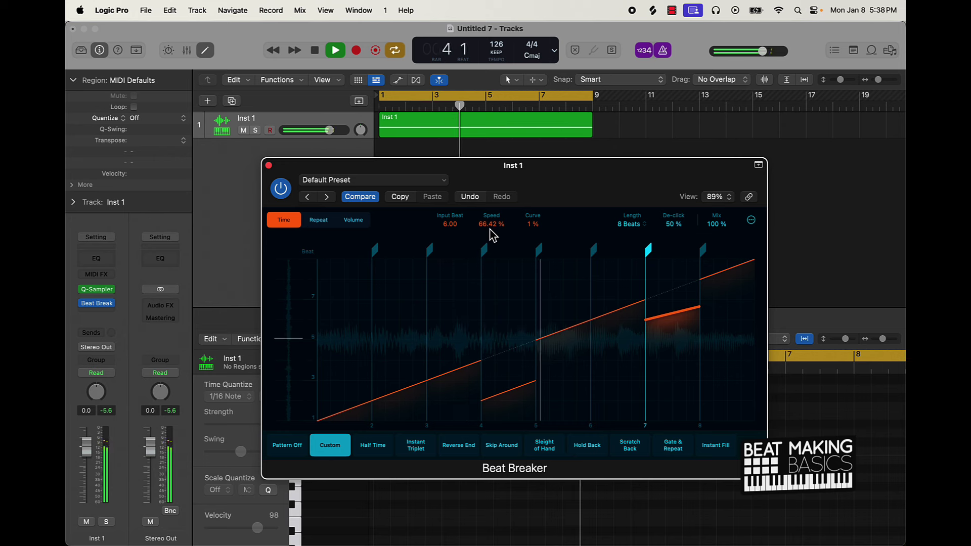
left_click_drag(493, 235, 494, 233)
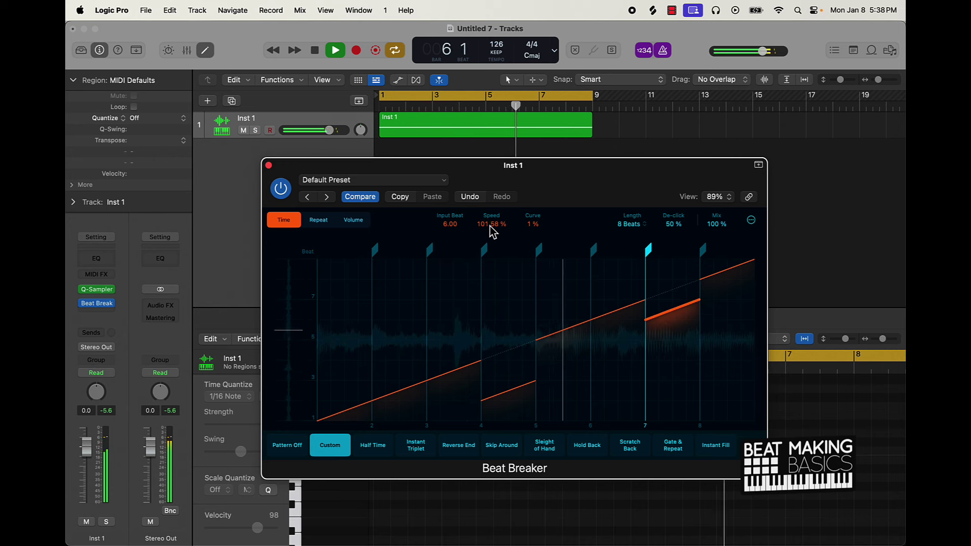
left_click_drag(489, 227, 490, 226)
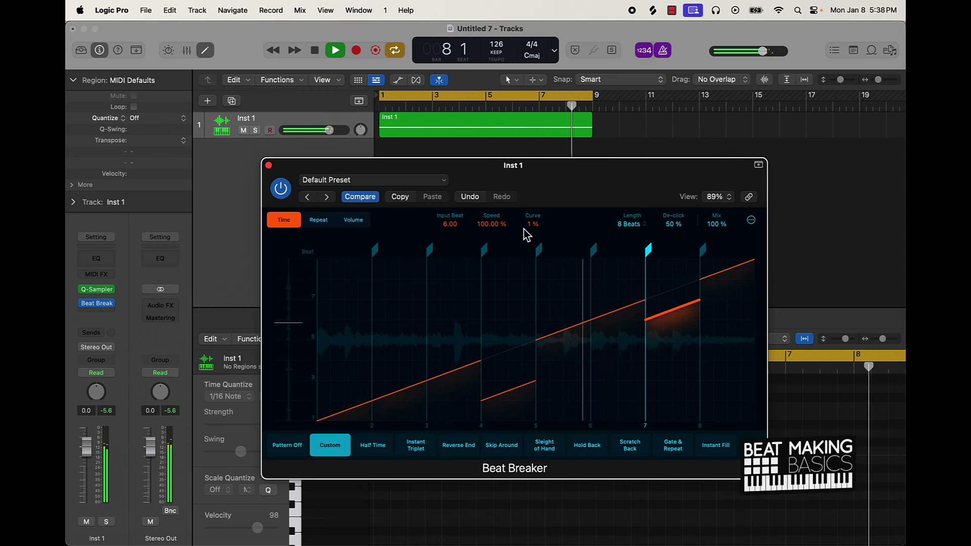
key("space")
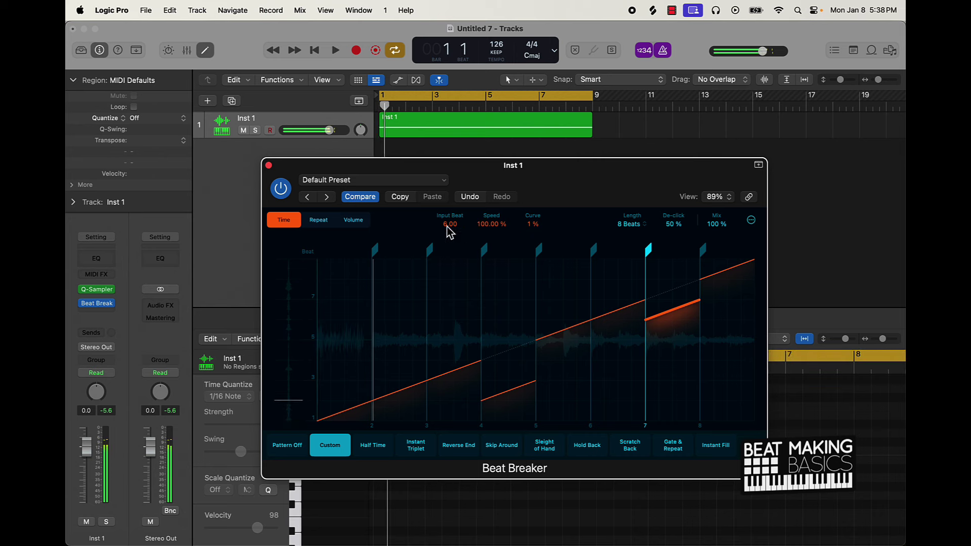
Set the beat 7 slice to 3 repeats in Repeat mode and audition the loop
left_click(318, 219)
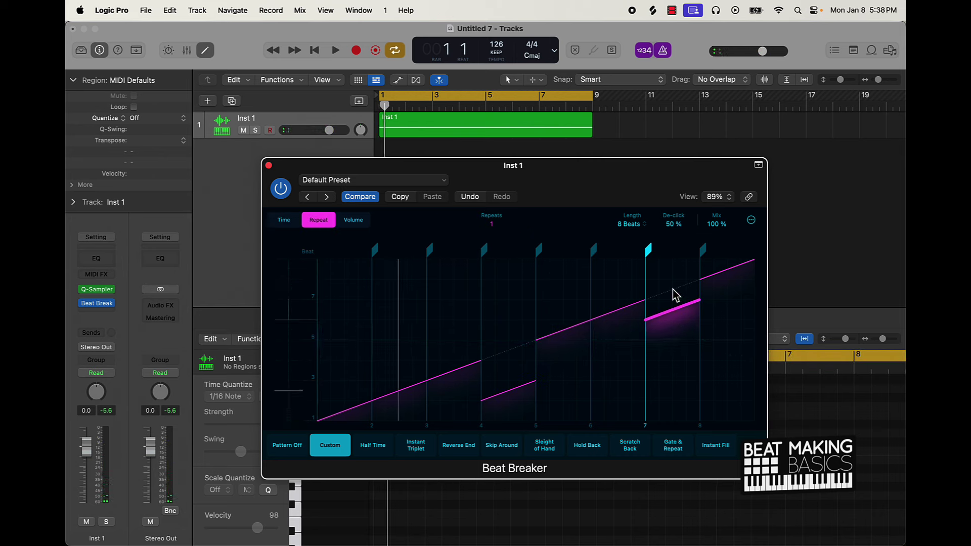
left_click_drag(674, 272, 671, 264)
key("space")
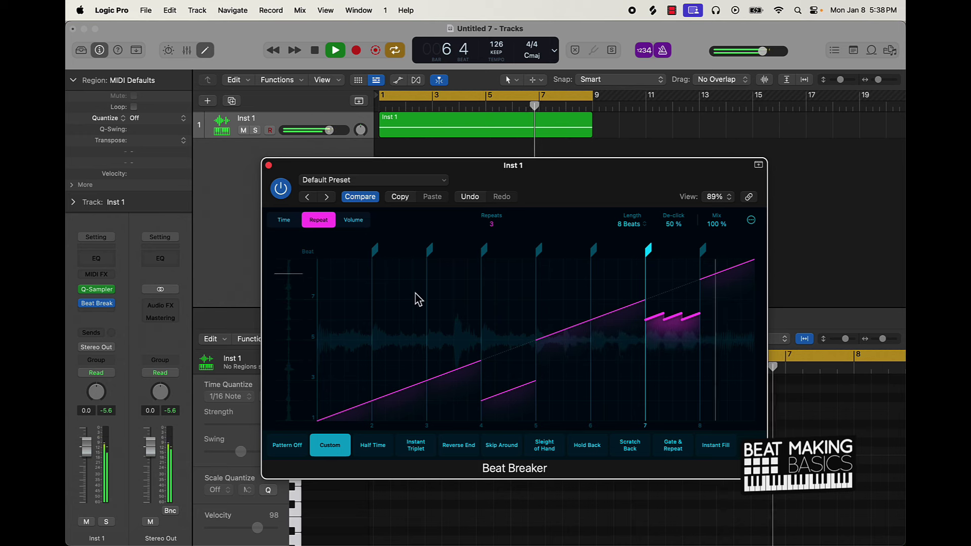
key("space")
In Time mode, set the beat 4 slice's speed to 95.25 % and curve to 7 %, and audition the loop
left_click(293, 220)
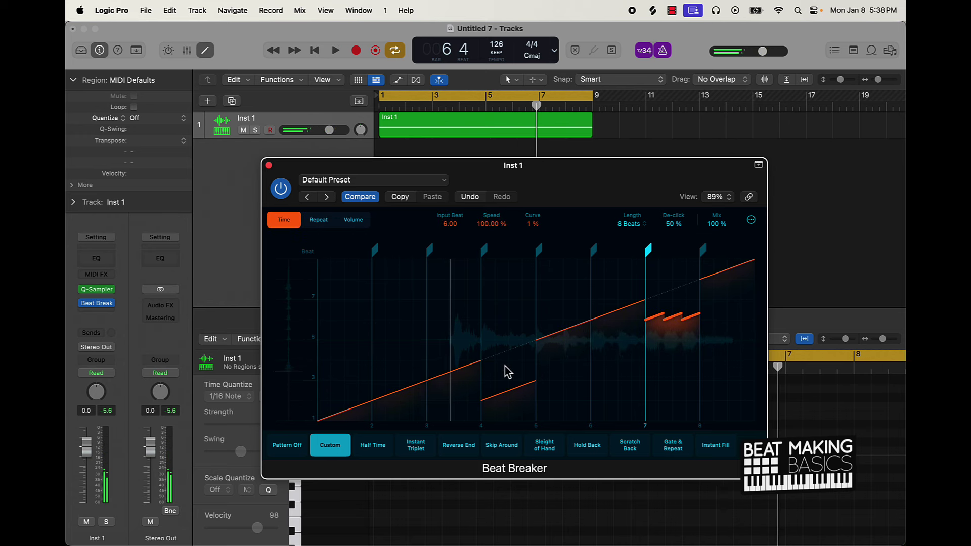
left_click(516, 395)
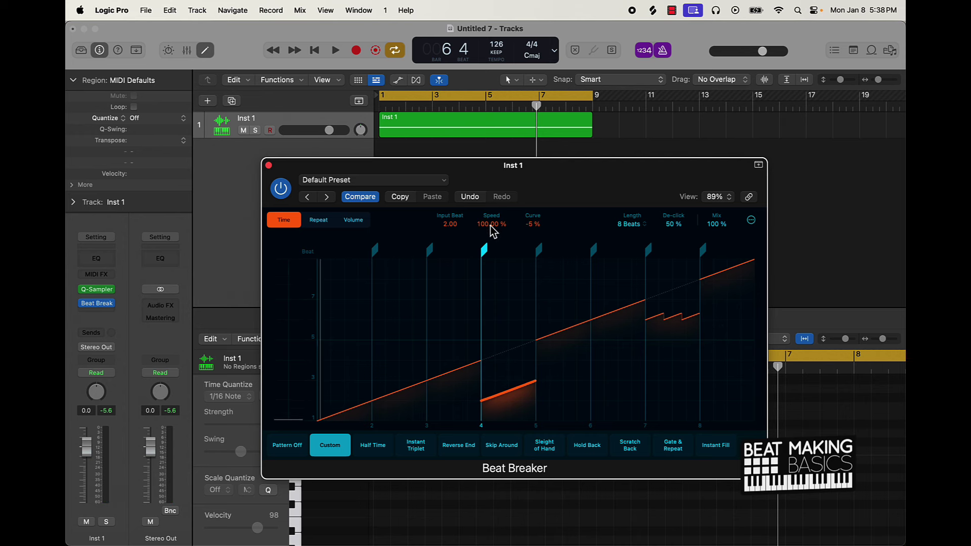
key("space")
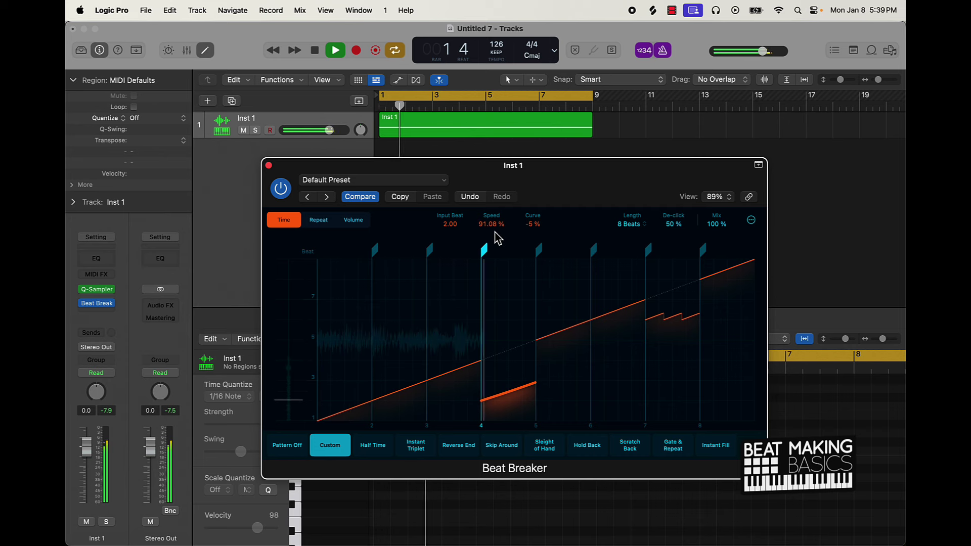
left_click_drag(496, 233, 535, 218)
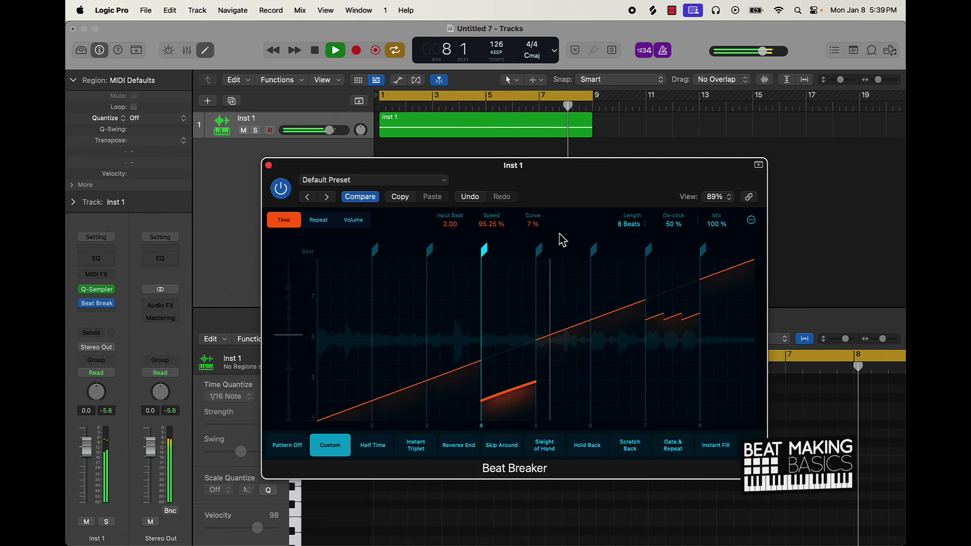
key("space")
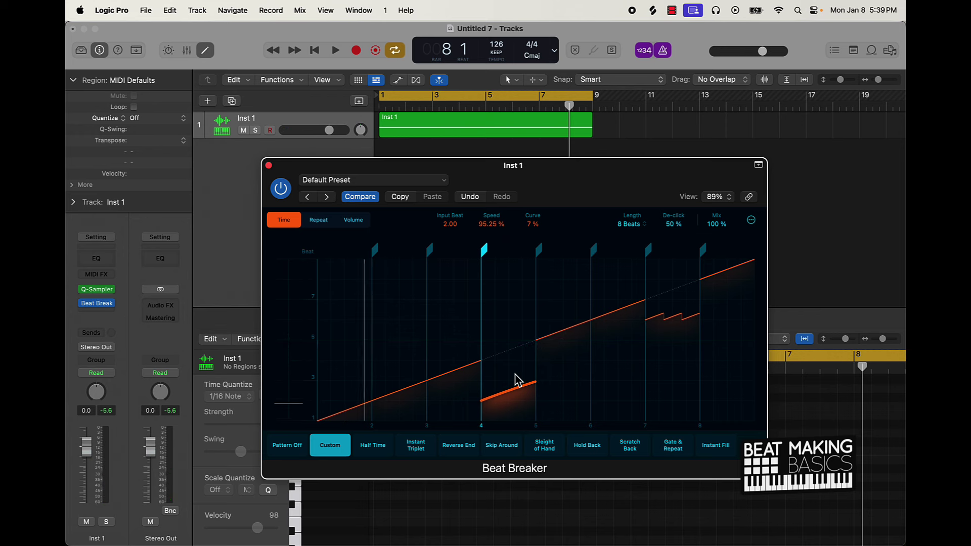
key("space")
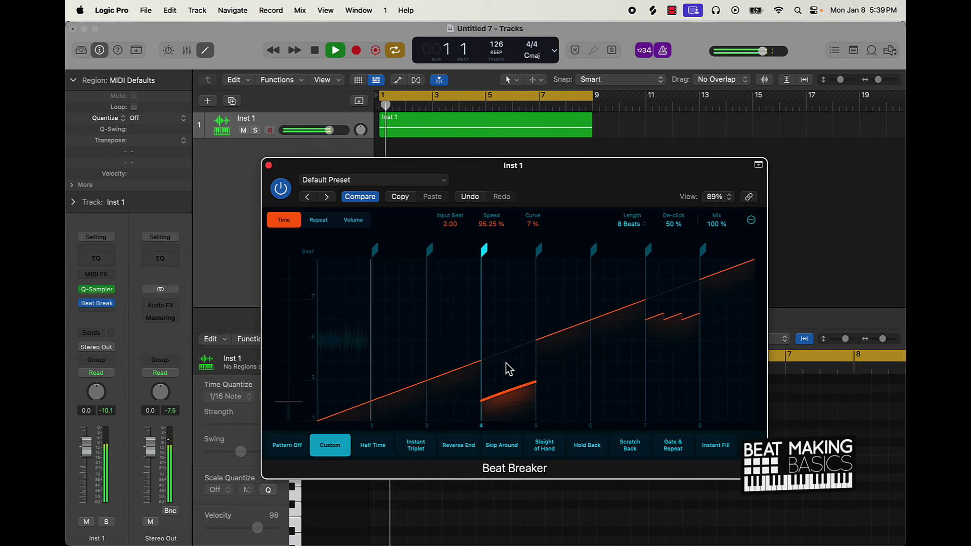
In Volume mode, lower the beat 4 slice to -2.8 dB and replay the loop from bar 1
left_click(352, 221)
key("Return")
key("space")
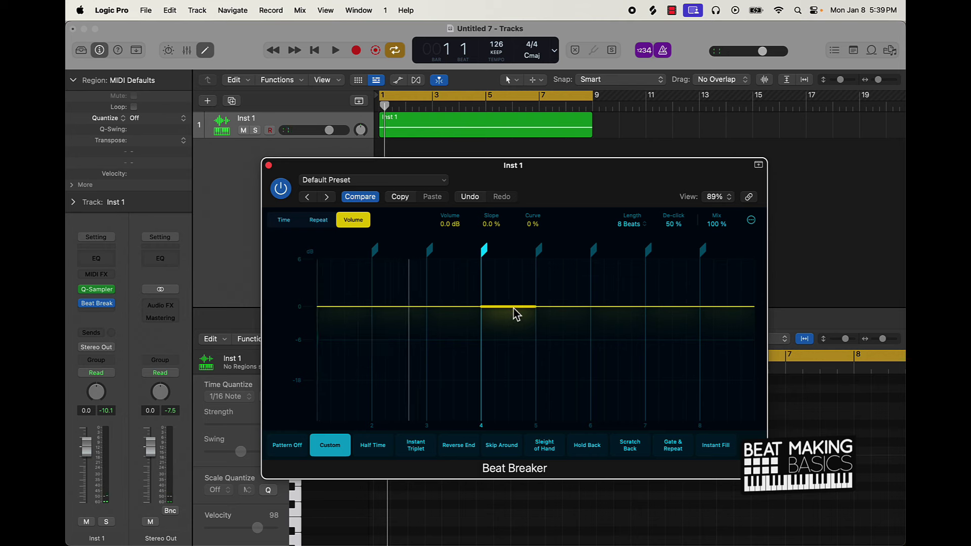
key("space")
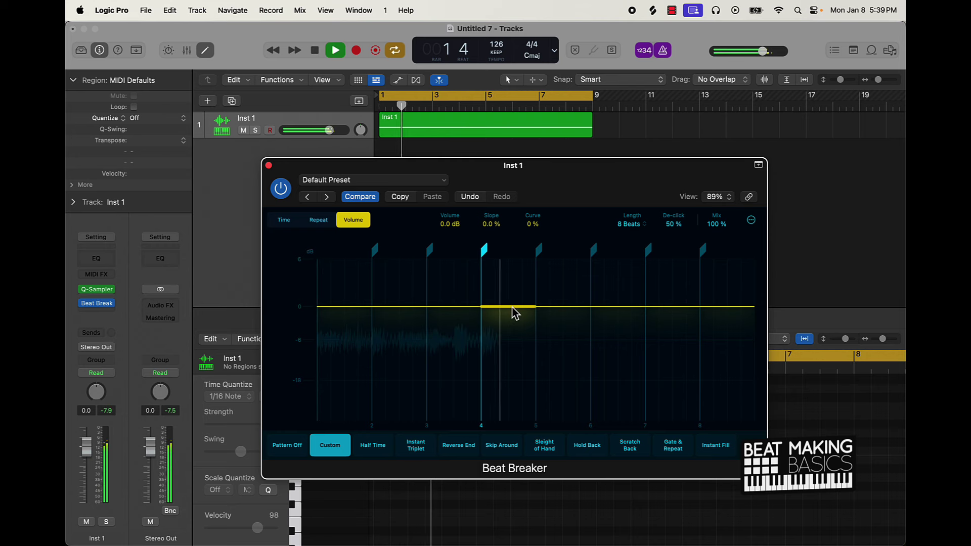
left_click_drag(514, 313, 510, 326)
key("space")
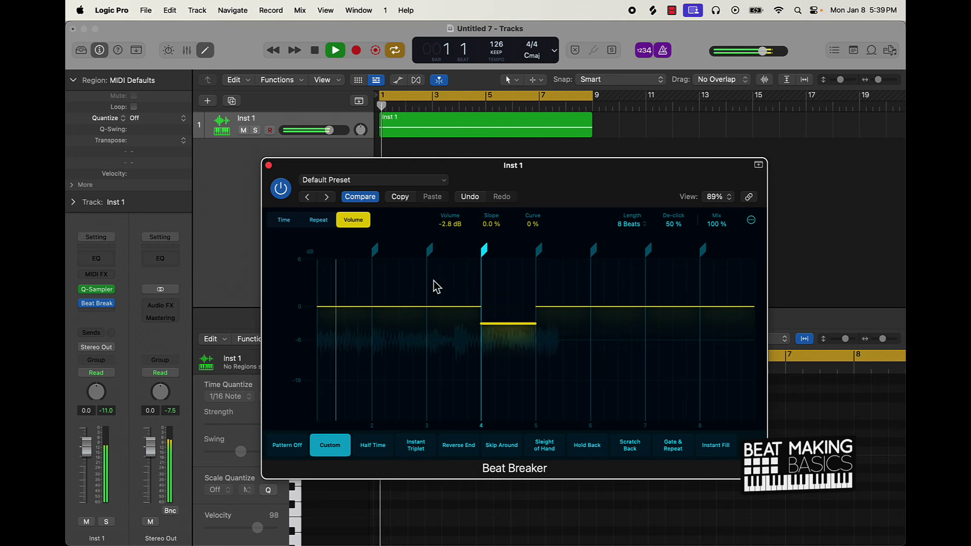
key("space")
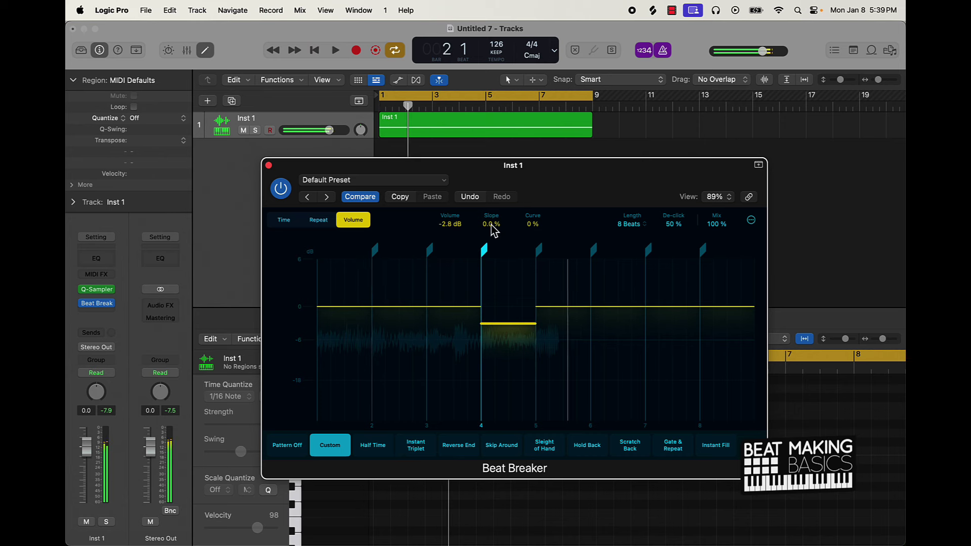
Try a 206.5 % volume slope on the beat 4 slice and audition it
left_click_drag(498, 227, 497, 208)
key("space")
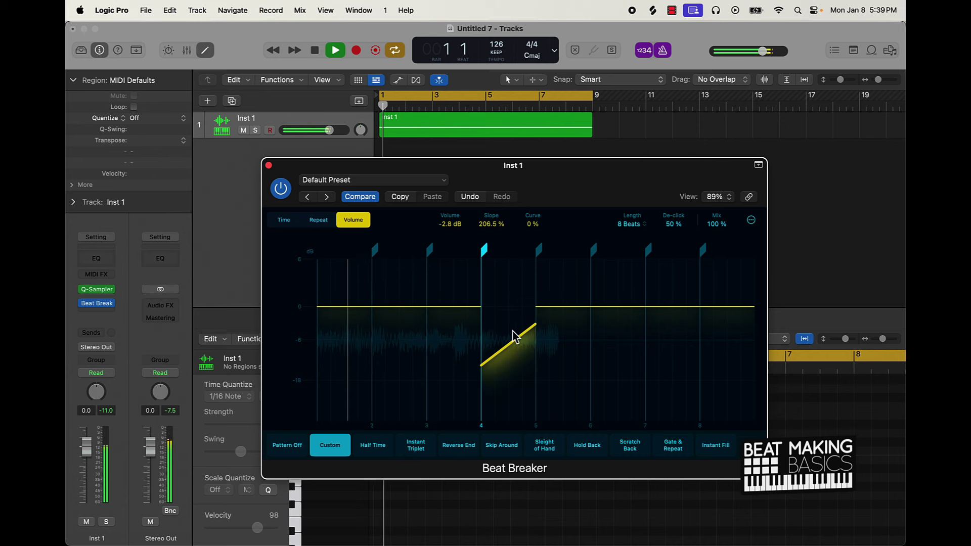
key("space")
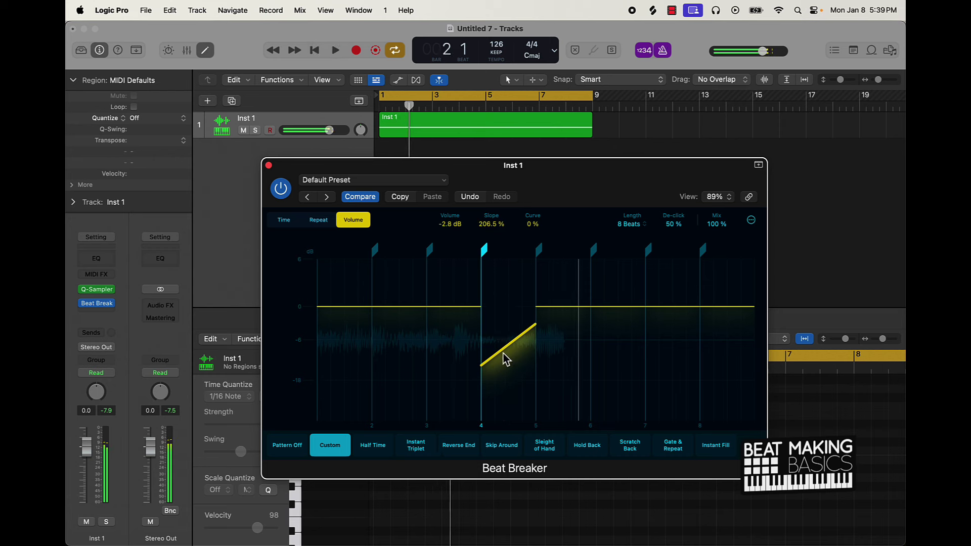
Shape the beat 4 slice's volume fade with volume -0.2 dB, slope -179 % and curve -76 % while auditioning
left_click_drag(484, 229, 491, 256)
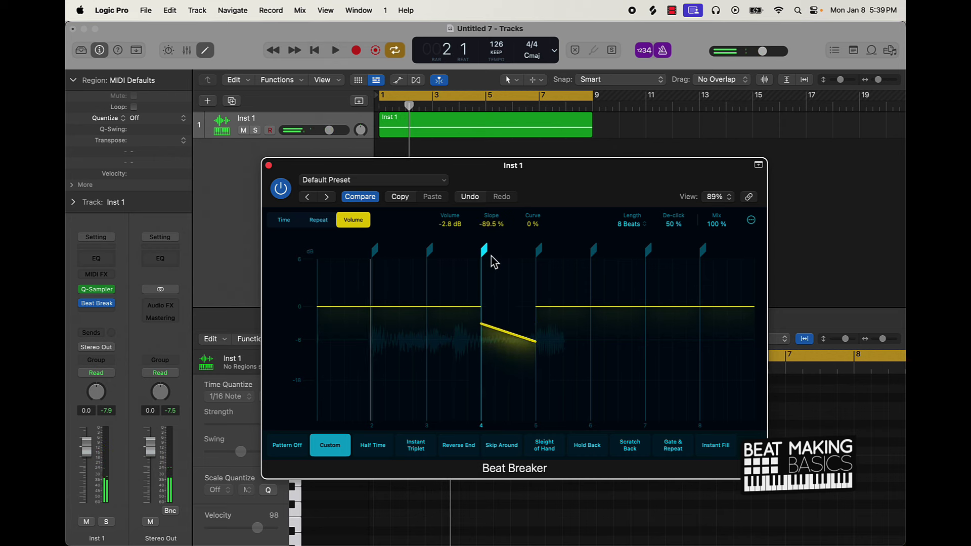
left_click_drag(458, 228, 542, 273)
key("space")
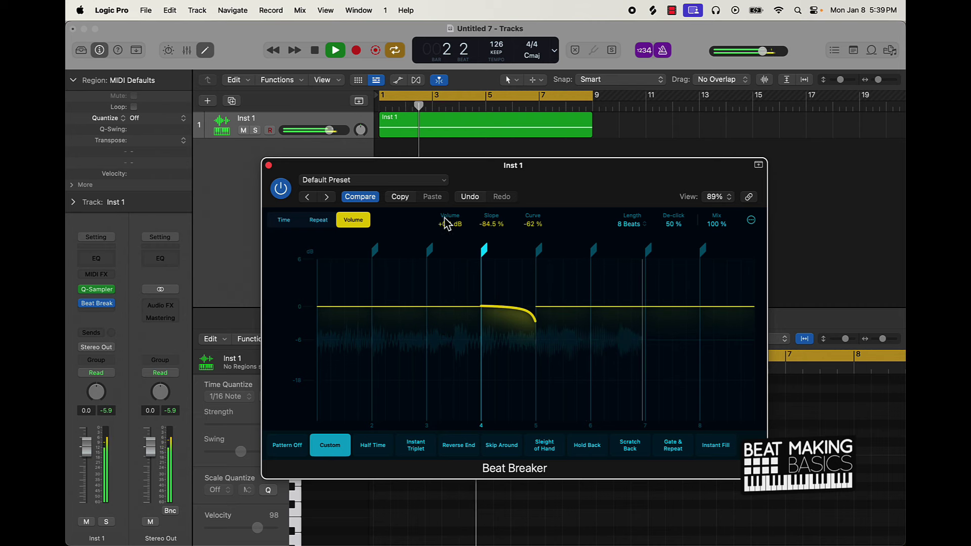
left_click_drag(448, 230, 448, 232)
left_click_drag(539, 223, 495, 232)
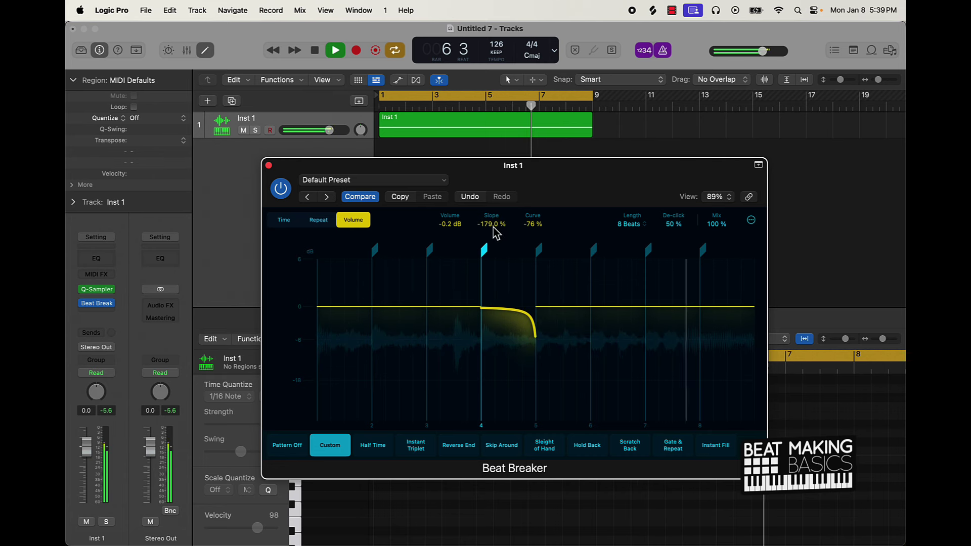
Give the beat 7 slice a volume fade with slope -230 % and curve -73 %
left_click(674, 312)
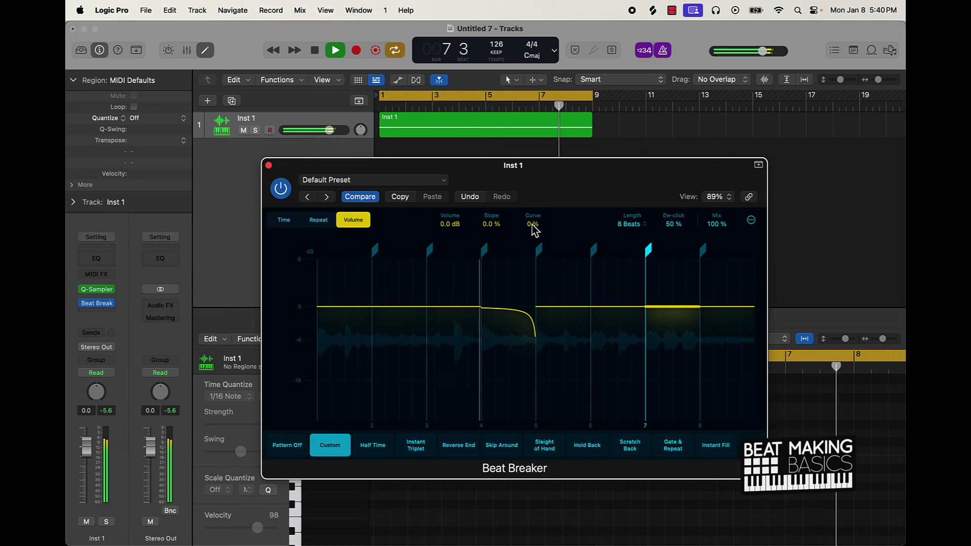
left_click_drag(532, 224, 546, 281)
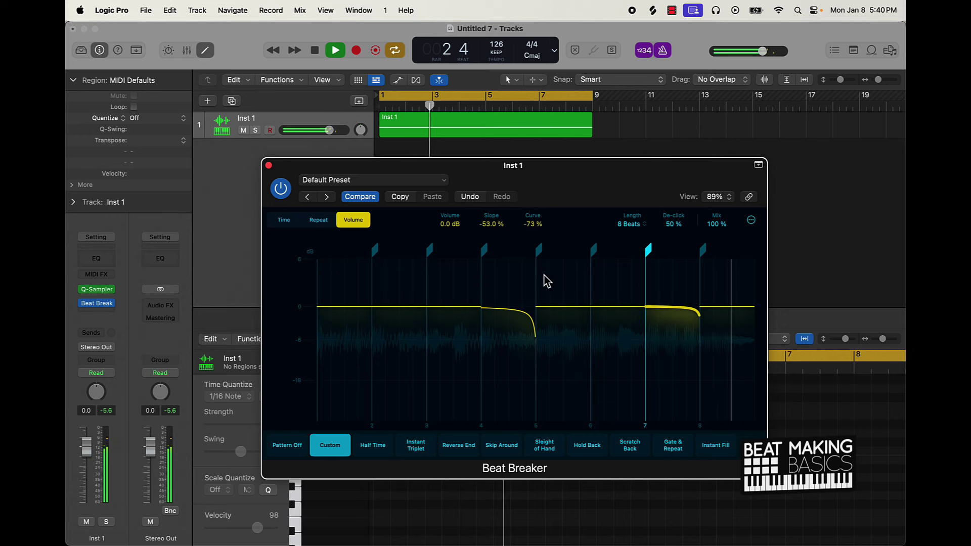
mouse_move(494, 230)
left_mouse_down()
mouse_move(496, 219)
mouse_move(500, 246)
left_mouse_up()
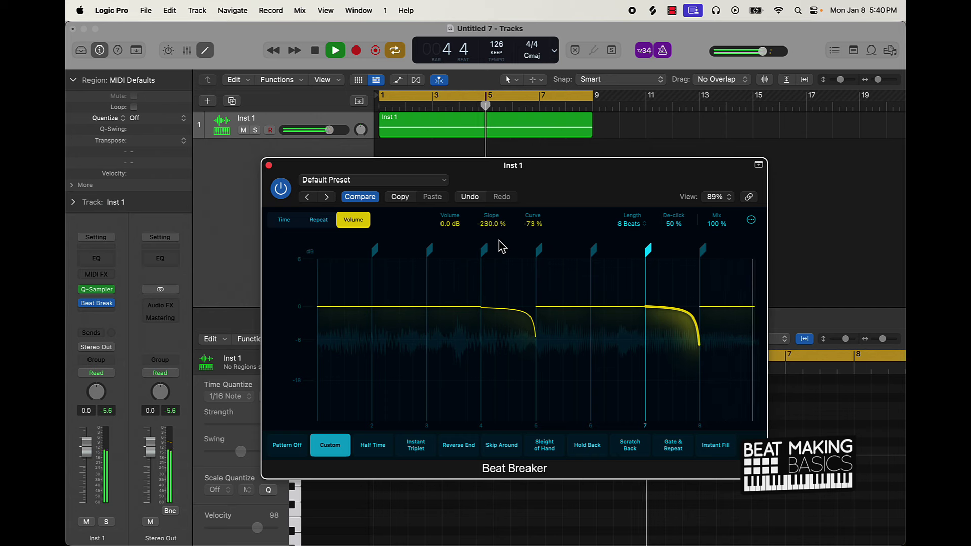
Shape a rising volume fade on the beat 6 slice with volume 0.0 dB, slope 168.5 % and a positive curve while auditioning
key("space")
left_click_drag(619, 312, 618, 359)
key("space")
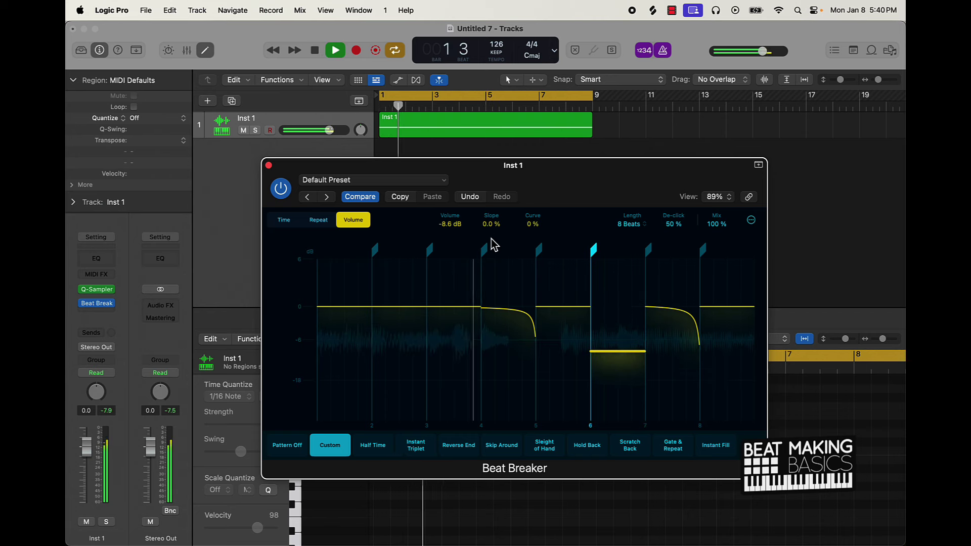
left_click_drag(492, 230, 468, 195)
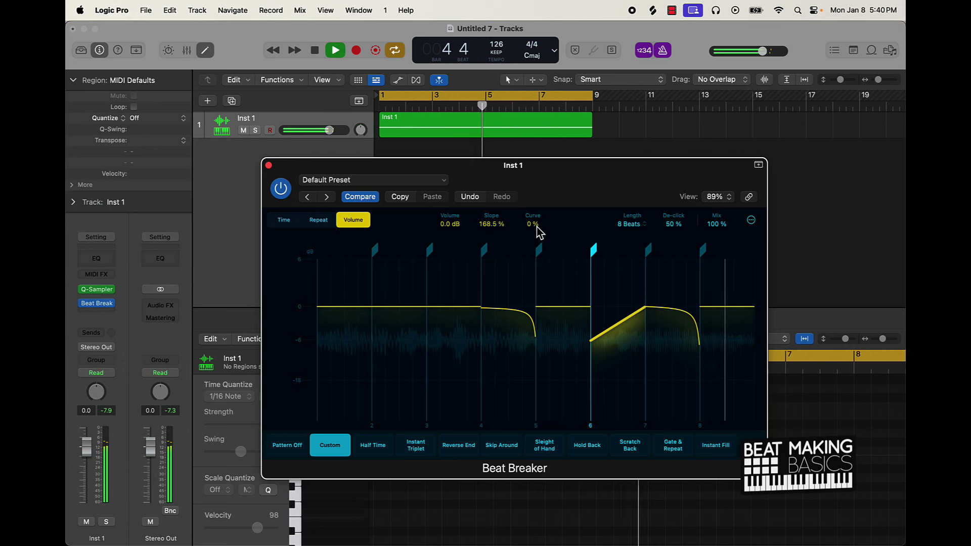
left_click_drag(537, 226, 535, 185)
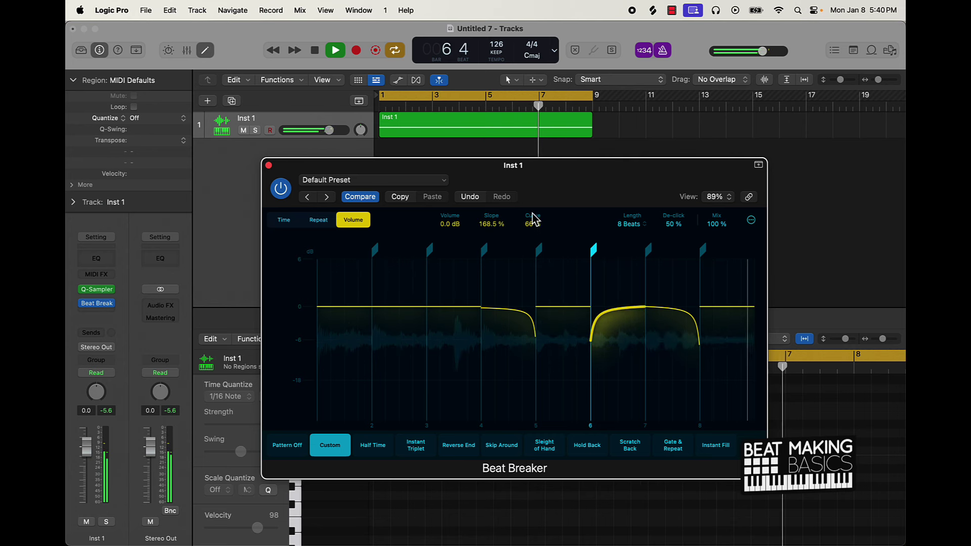
key("space")
In Time mode, try speed 82.67 % and curve 13 % on the beat 6 slice, and reset both to their defaults
left_click(284, 220)
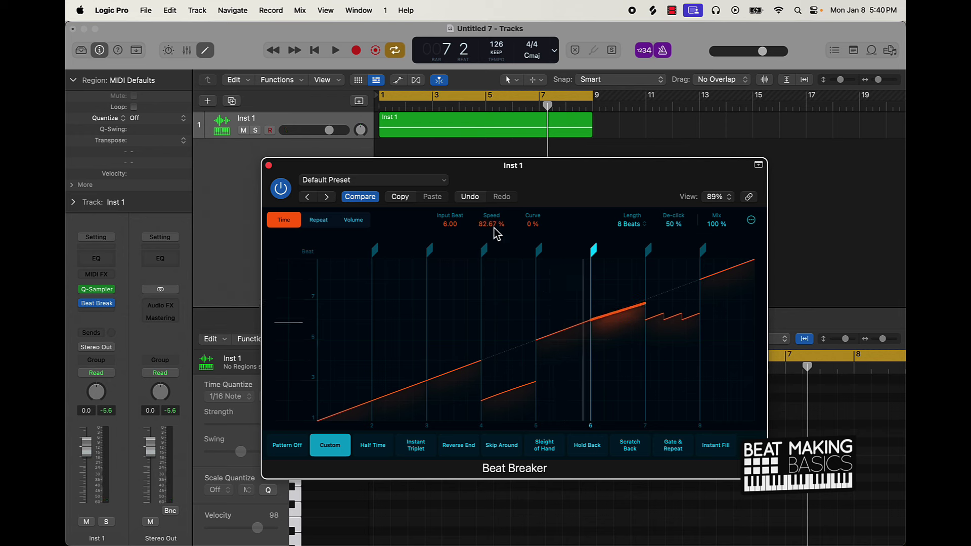
key("space")
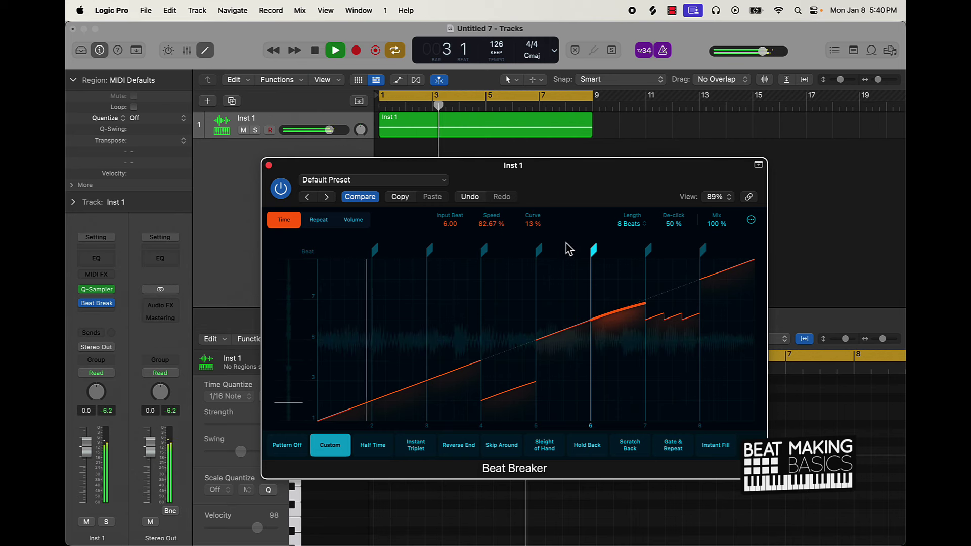
key("space")
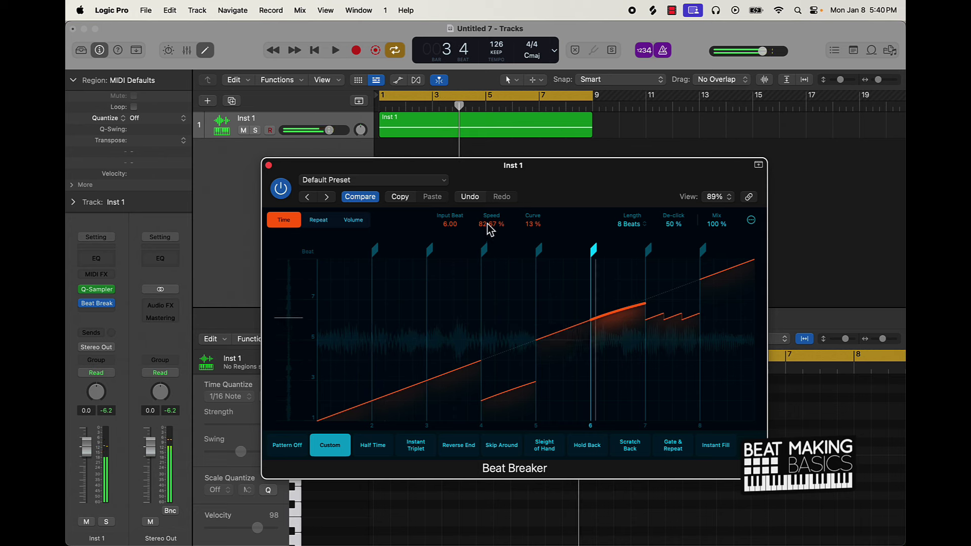
left_click(488, 224, "alt")
left_click(533, 224, "alt")
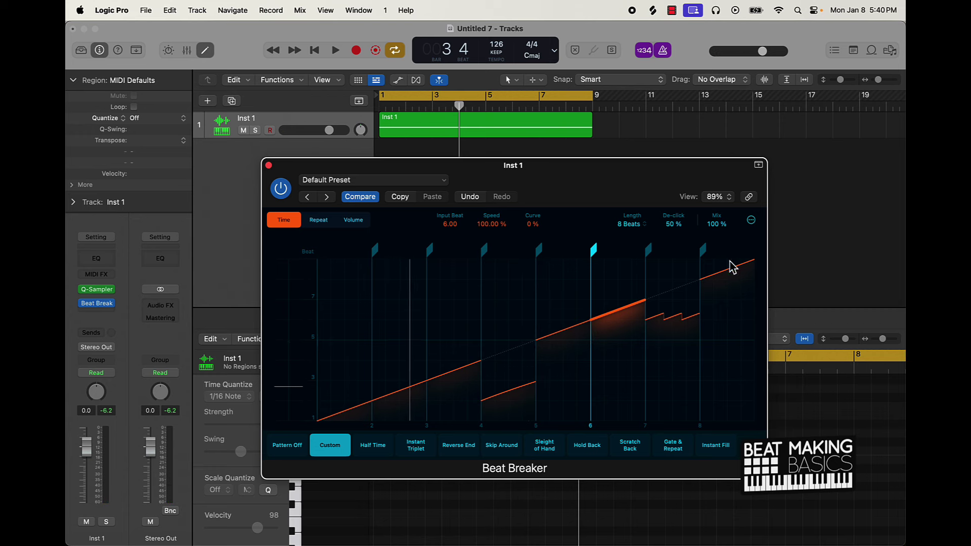
Set the beat 8 slice's speed to 53.25 % and its curve to 19 %, and audition the loop
left_click(729, 278)
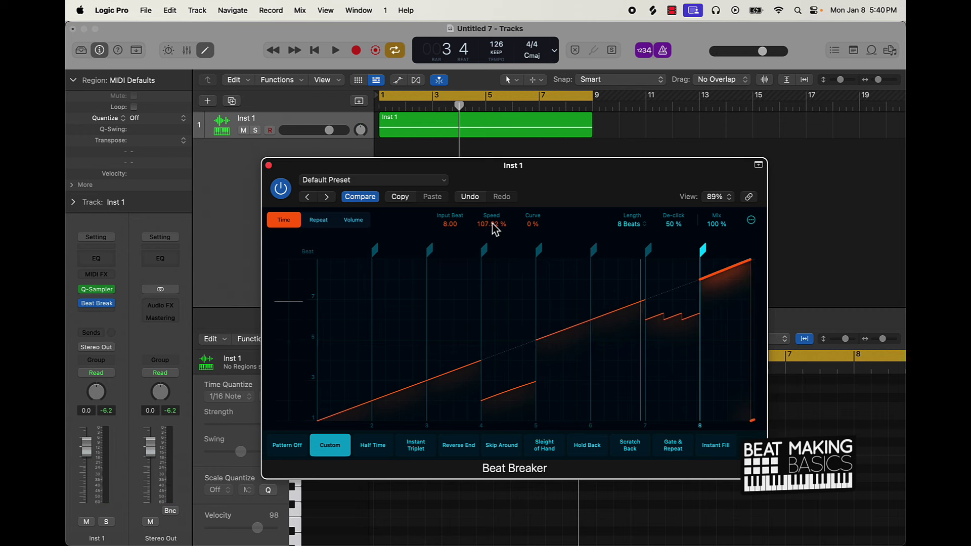
scroll(495, 228, "up", 5)
left_click_drag(494, 223, 495, 230)
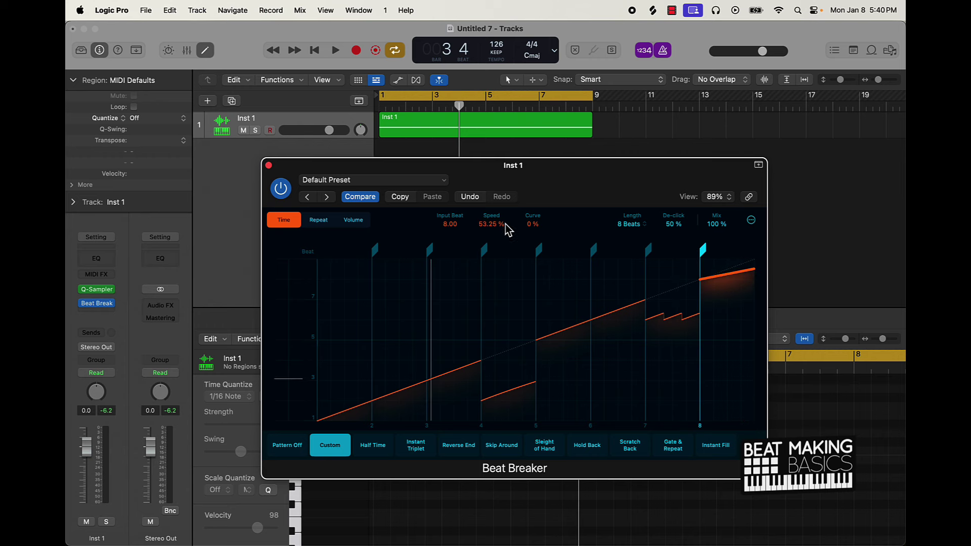
key("space")
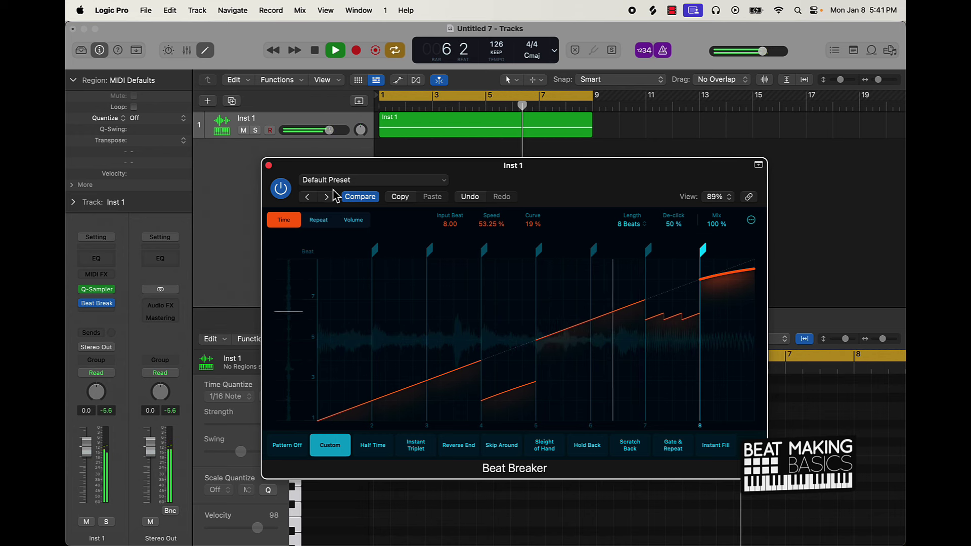
Set the beat 2 slice to 8 repeats and lower its volume to -3.1 dB
left_click(318, 219)
left_click(403, 395)
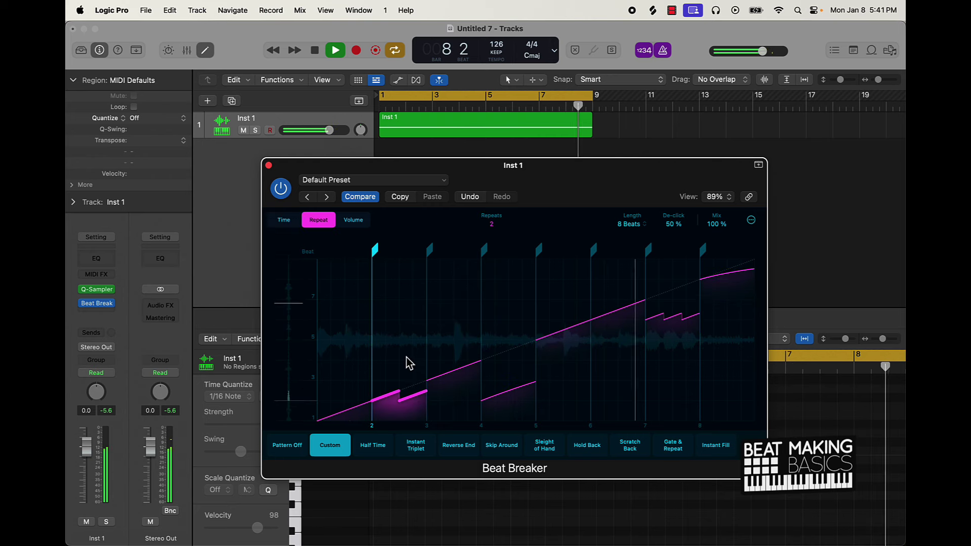
left_click_drag(409, 363, 380, 183)
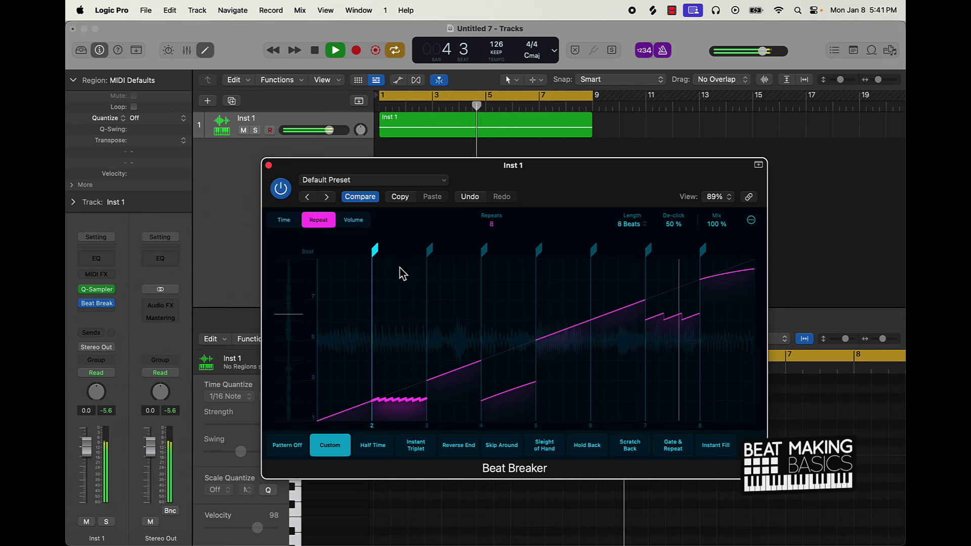
left_click(357, 222)
left_click(399, 325)
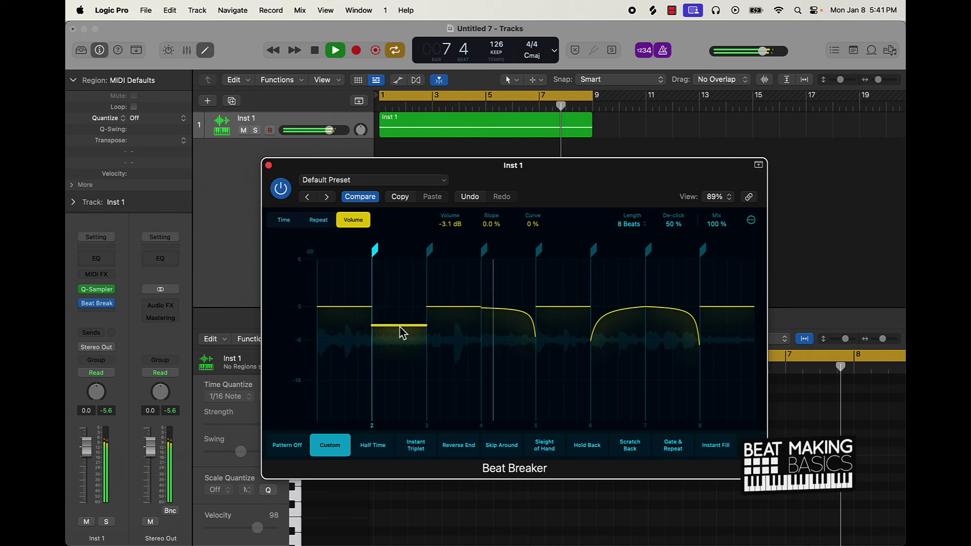
In Time mode, set the beat 2 slice's speed to -42.92 % and its curve to 23 % while replaying the loop
left_click(285, 221)
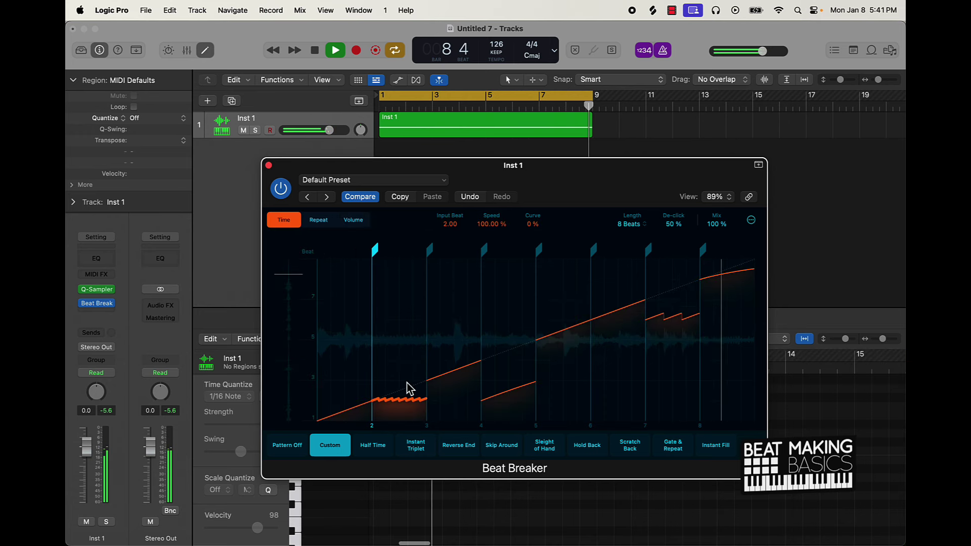
key("space")
key("space")
key("space")
left_click_drag(394, 429, 402, 401)
key("space")
key("space")
key("space")
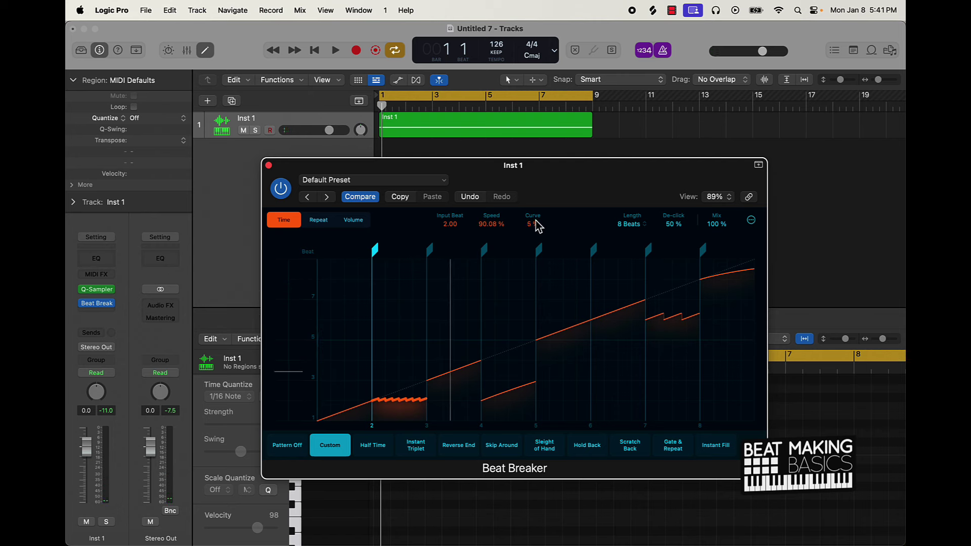
key("space")
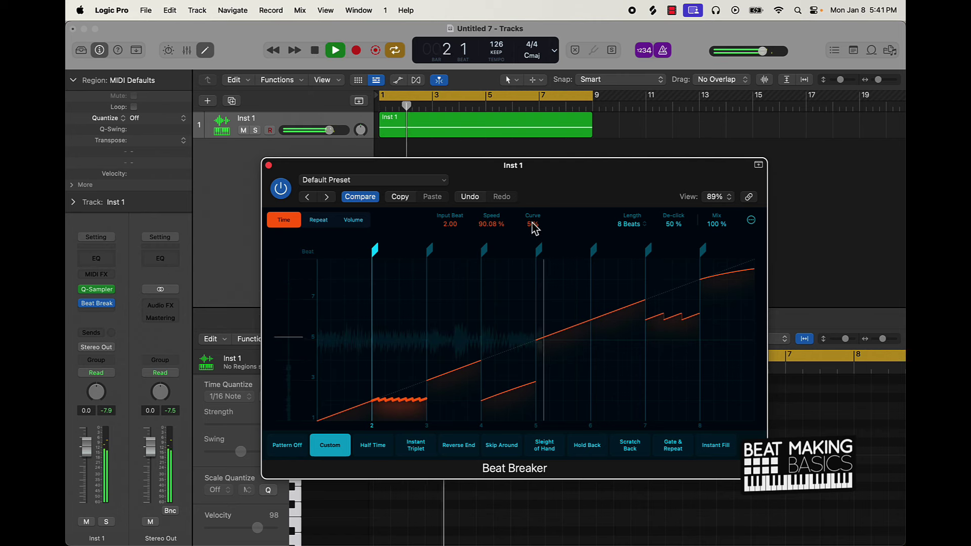
left_click_drag(532, 223, 536, 210)
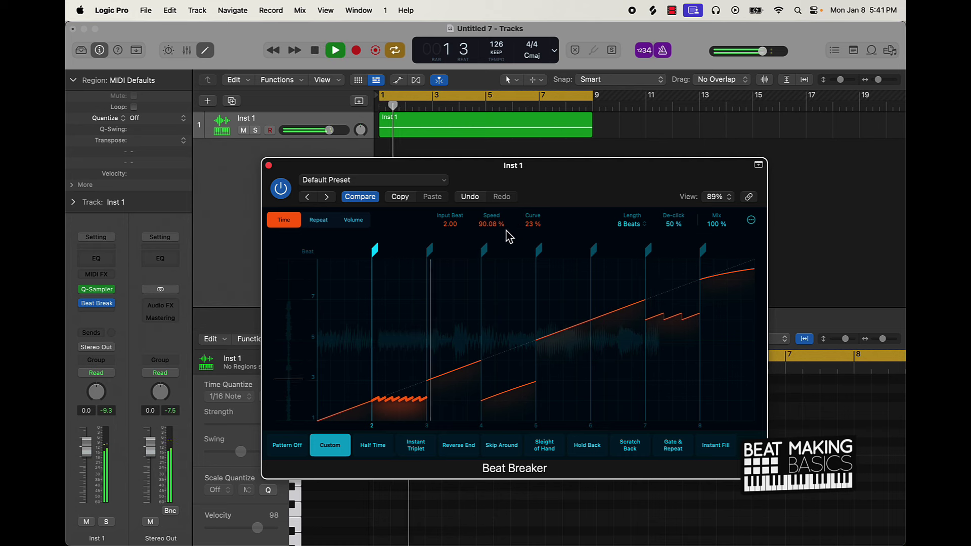
left_click_drag(494, 225, 491, 249)
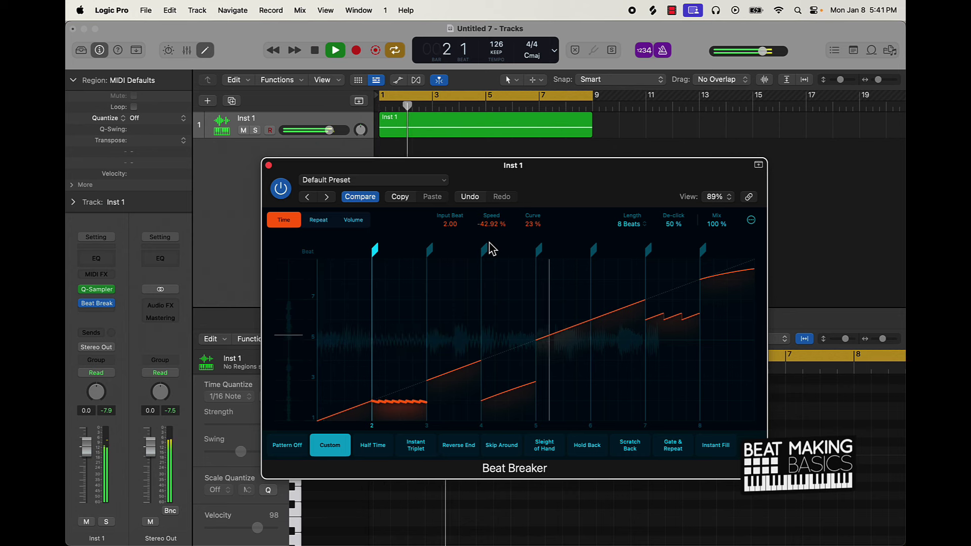
Shape the beat 2 slice's volume with volume -5.1 dB, slope 141.5 % and curve 42 %, and stop playback
left_click(353, 220)
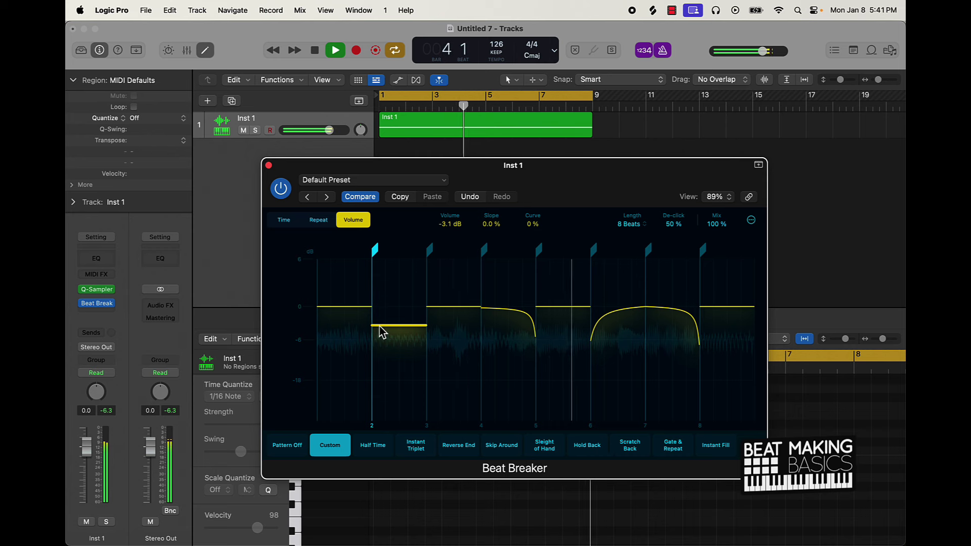
left_click_drag(488, 226, 532, 174)
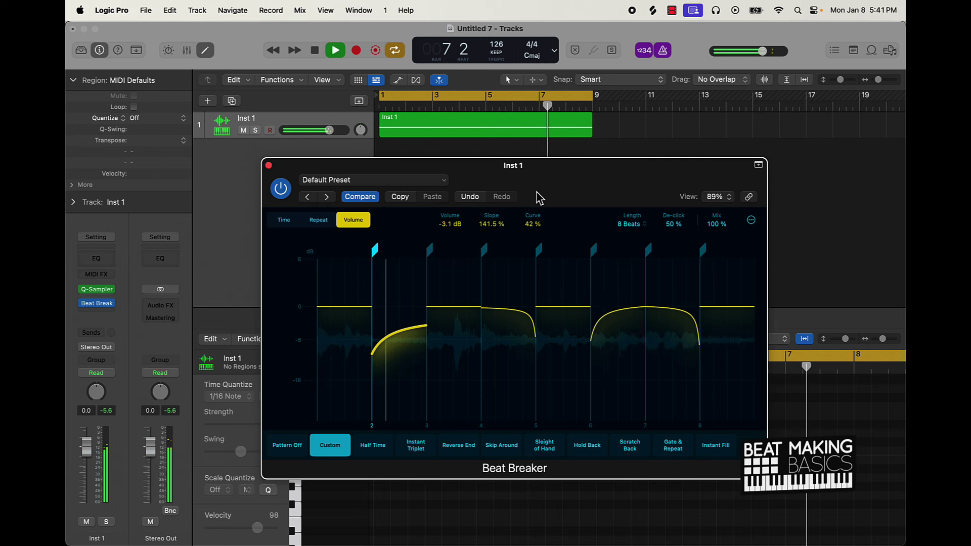
left_click_drag(453, 234, 451, 245)
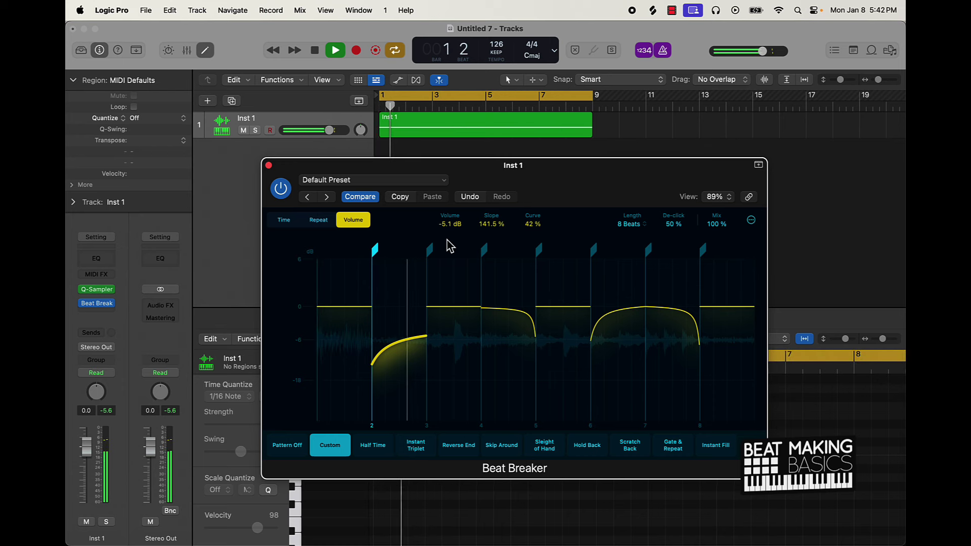
key("space")
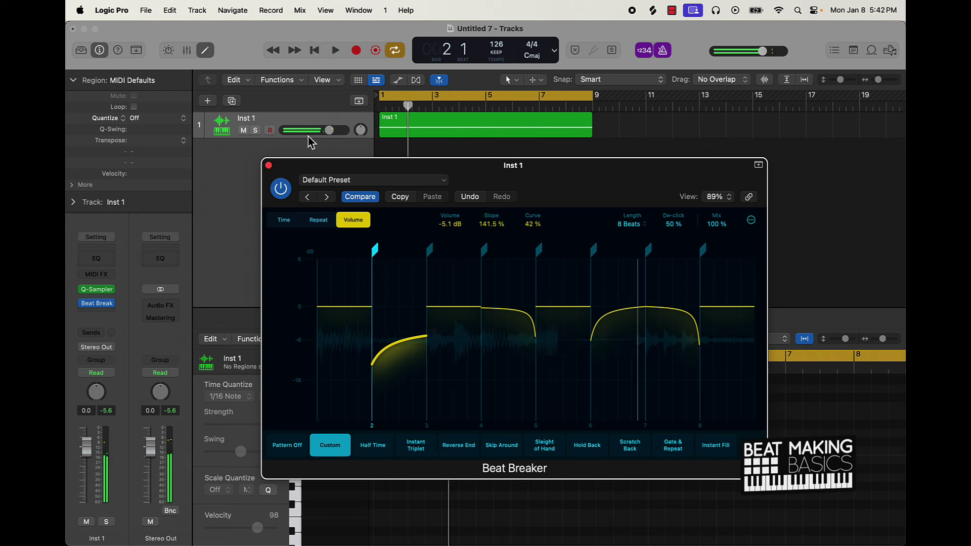
Close Beat Breaker and bounce the Inst 1 region in place to a new track as Inst 1_bip, muting the source
scroll(324, 129, "right", 1)
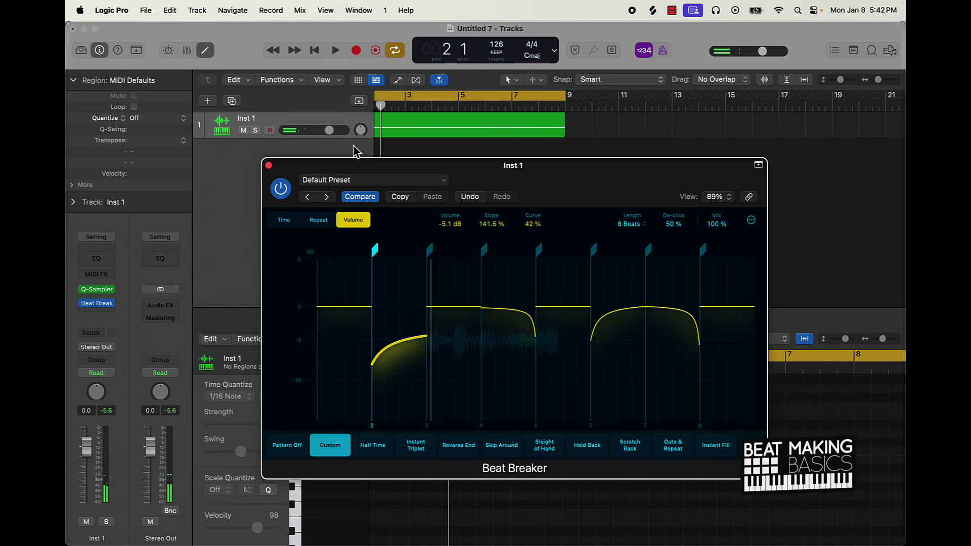
left_click(269, 166)
scroll(397, 129, "right", 2)
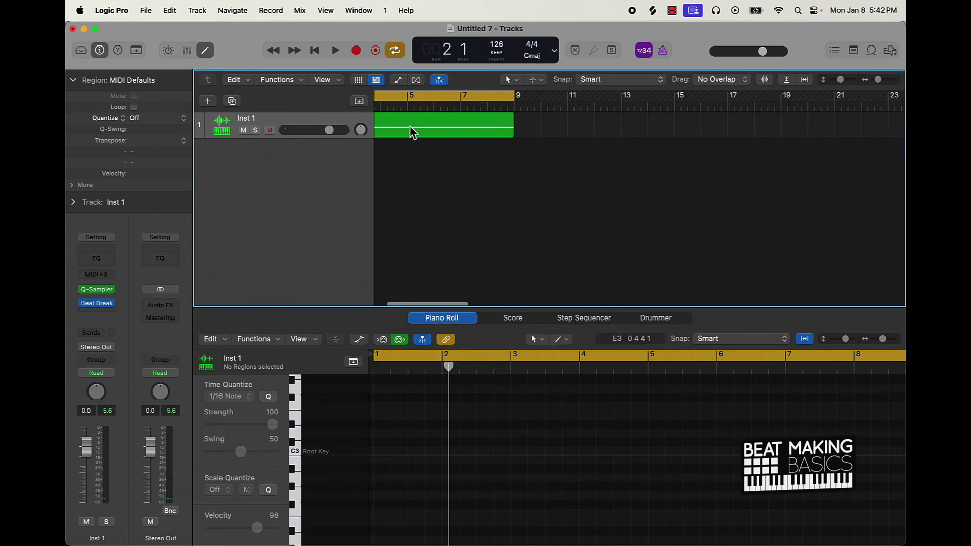
scroll(412, 132, "left", 3)
right_click(452, 124)
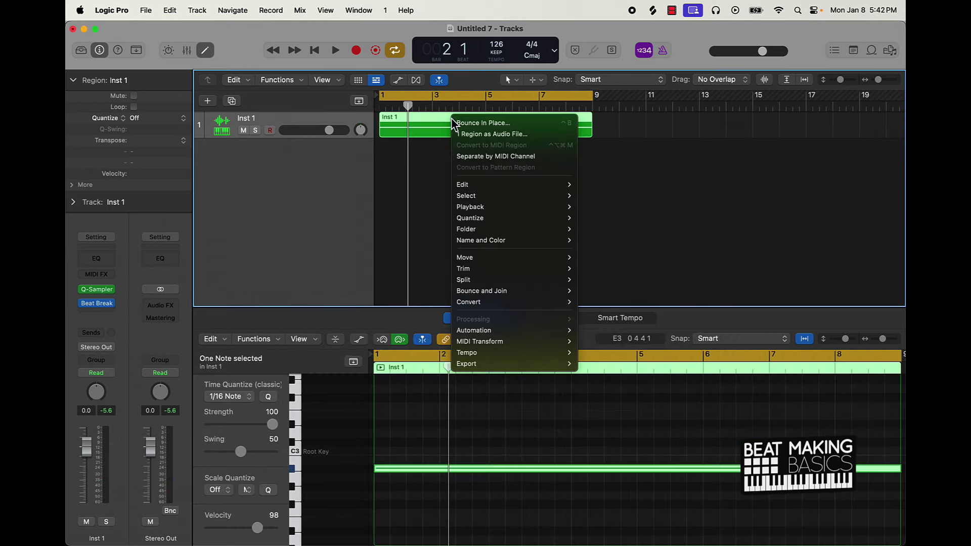
left_click(483, 127)
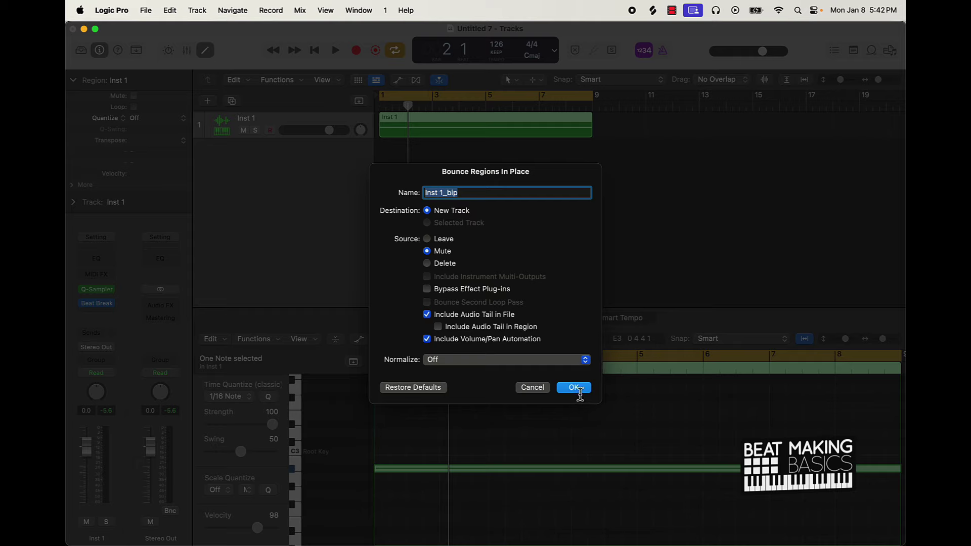
left_click(579, 390)
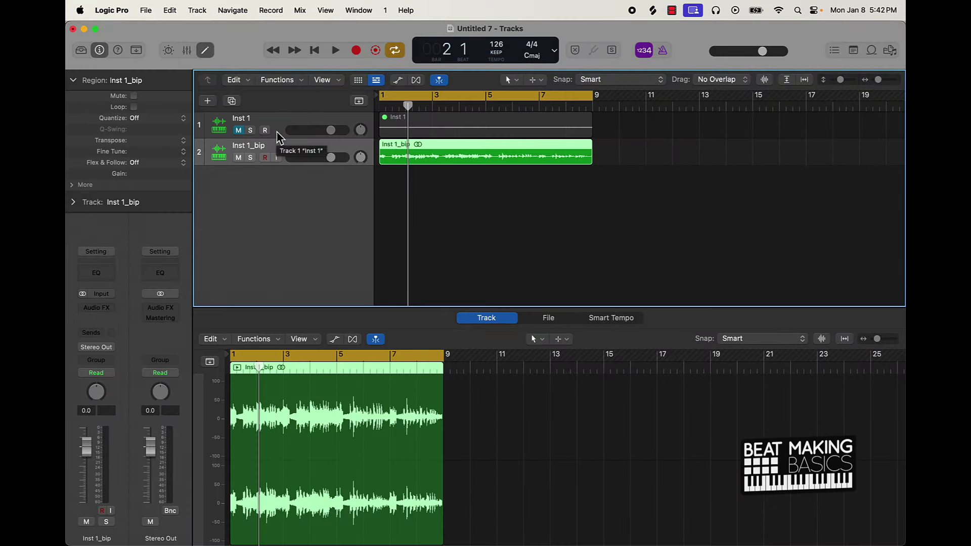
Audition the bounced Inst 1_bip region, set its Transpose to 2, and replay it from the start
key("space")
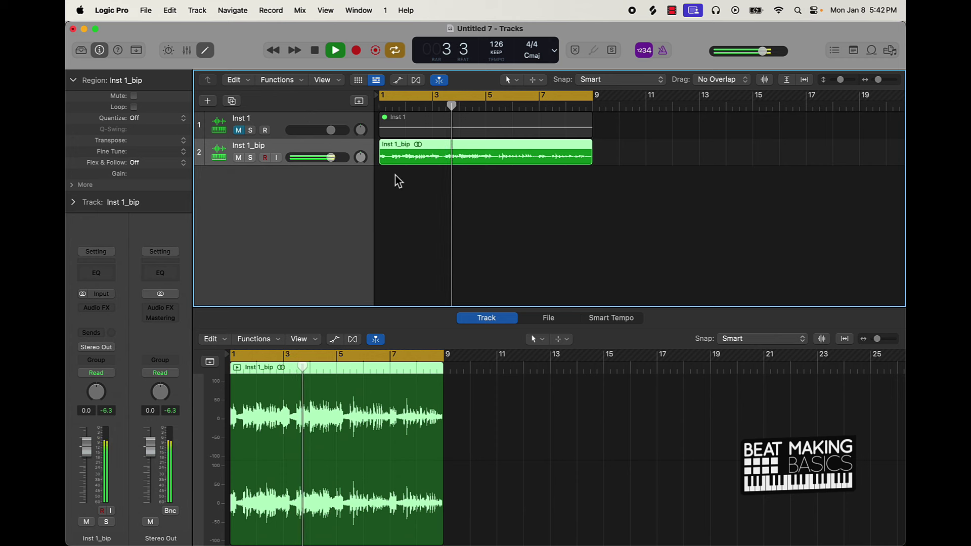
key("space")
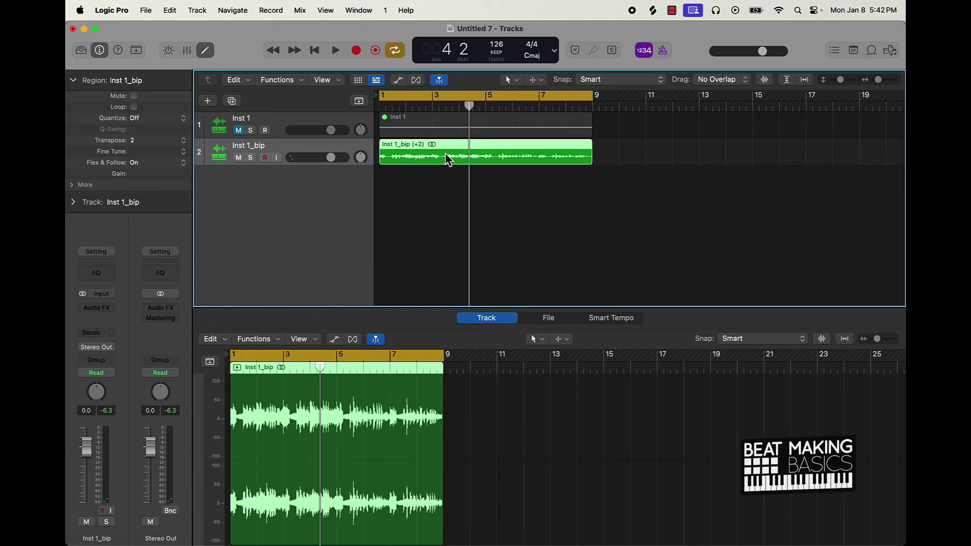
key("space")
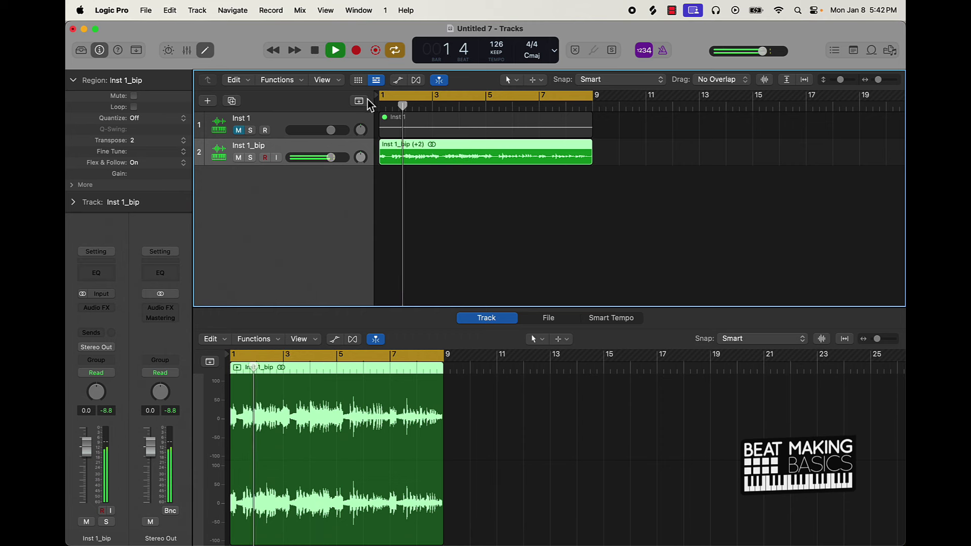
key("space")
Mute the Inst 1_bip track, unmute the original Inst 1 track and region, and select the Inst 1 track
left_click(238, 159)
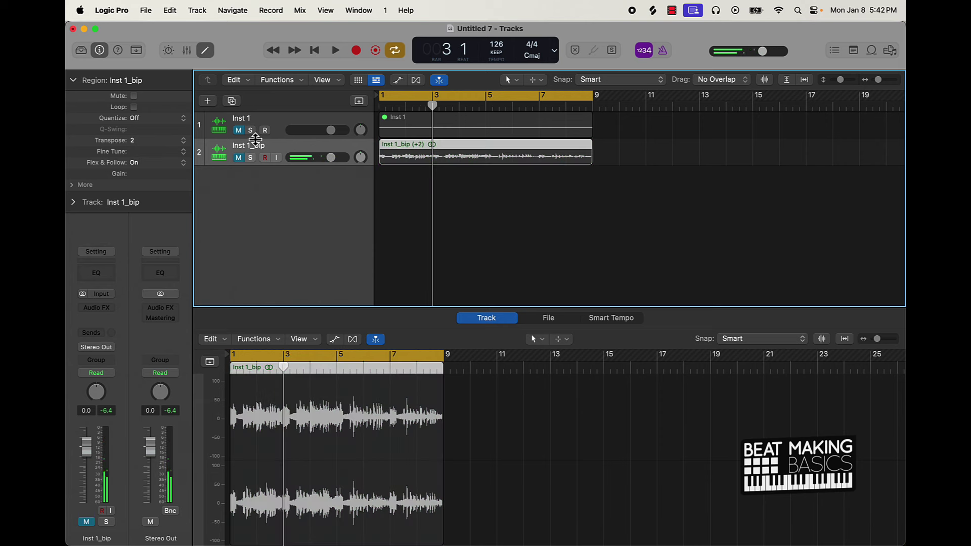
left_click(429, 132)
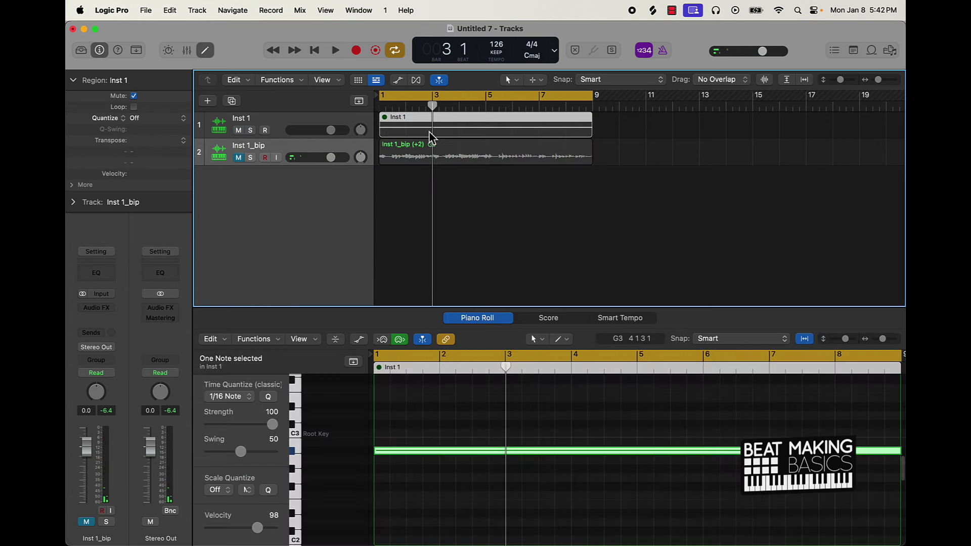
left_click(291, 121)
Reopen Beat Breaker on Inst 1 and reduce the beat 2 slice to 1 repeat in Repeat mode
left_click(97, 304)
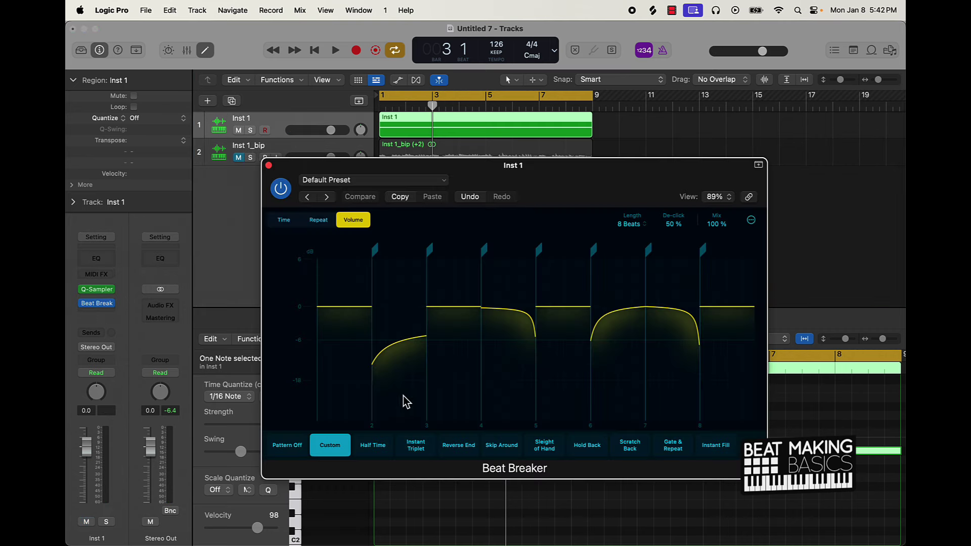
left_click(319, 221)
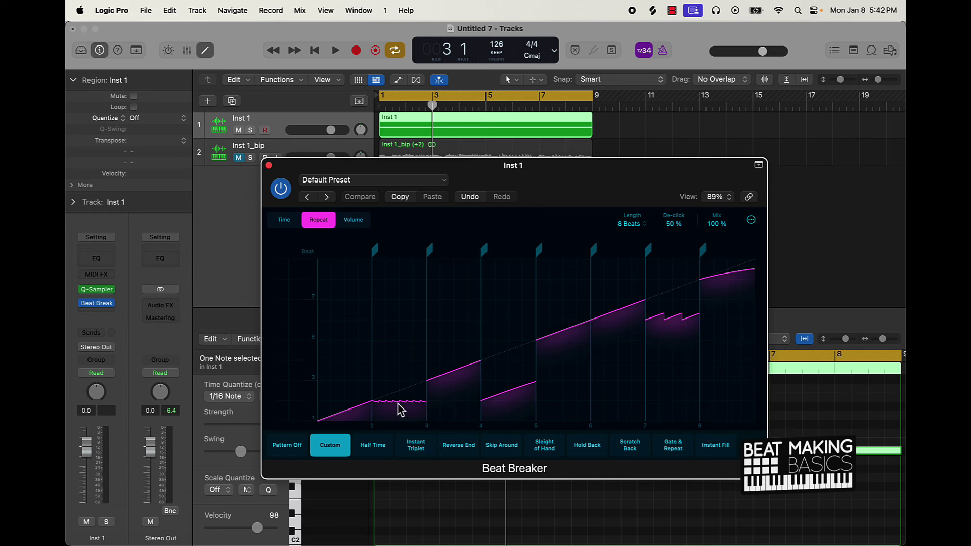
left_click_drag(399, 408, 401, 409)
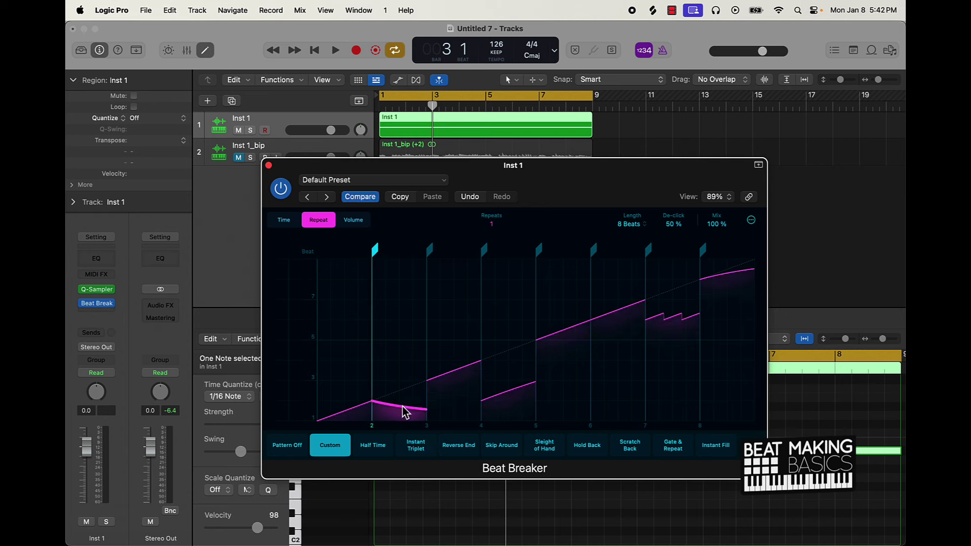
Reset the beat 2 slice in Beat Breaker's Time mode to 100% speed and 0% curve, auditioning the loop before and after
left_click(284, 221)
key("space")
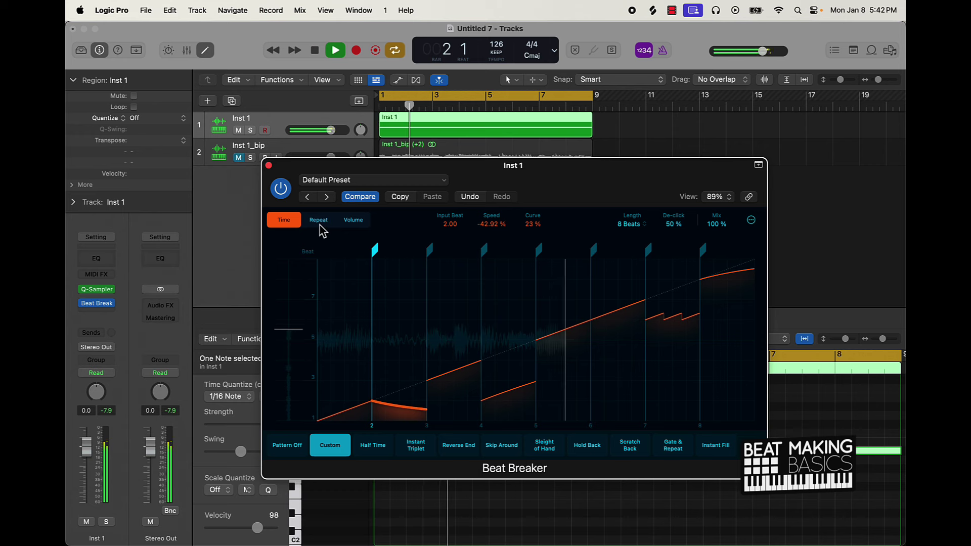
key("space")
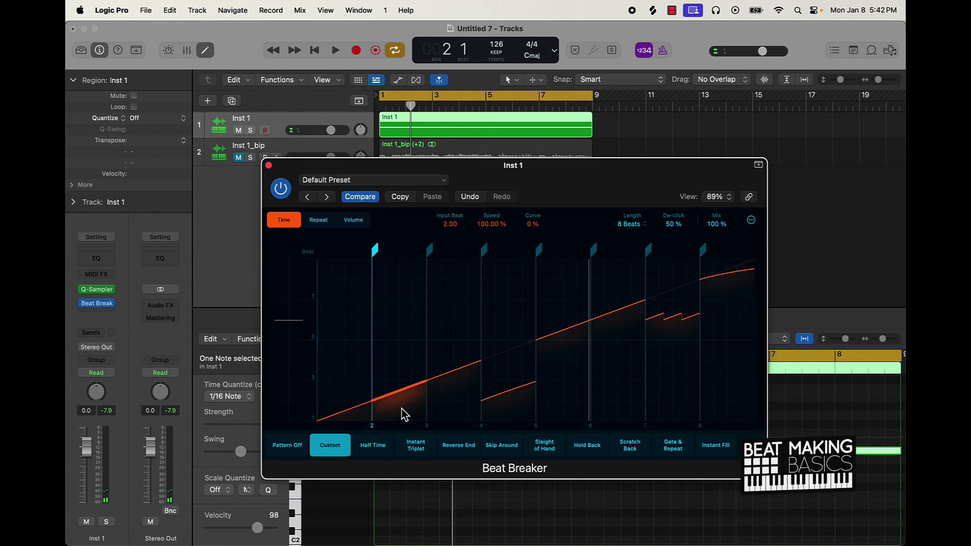
left_click(401, 408, "alt")
key("space")
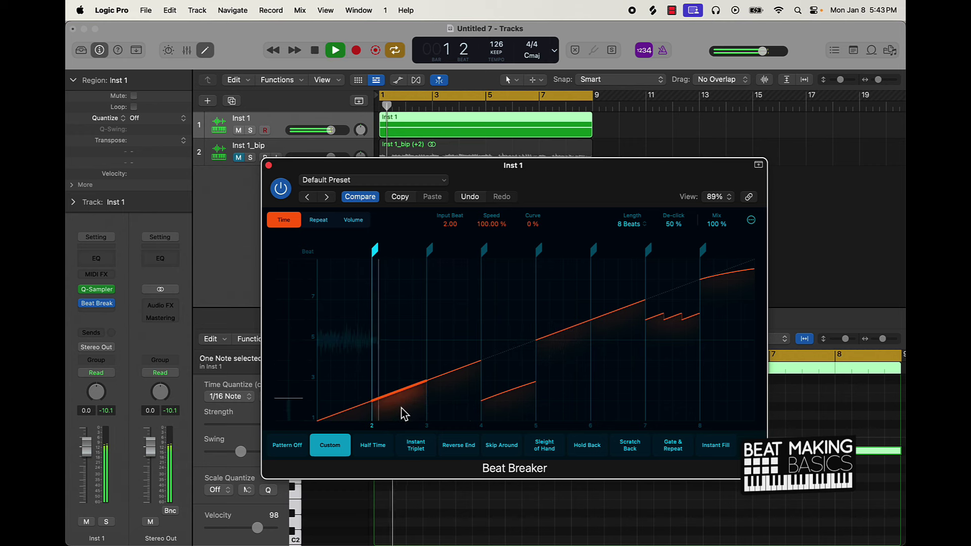
key("space")
Reset the beat 2 slice in Volume mode to 0.0 dB with 0% slope and curve, and audition the loop
left_click(354, 219)
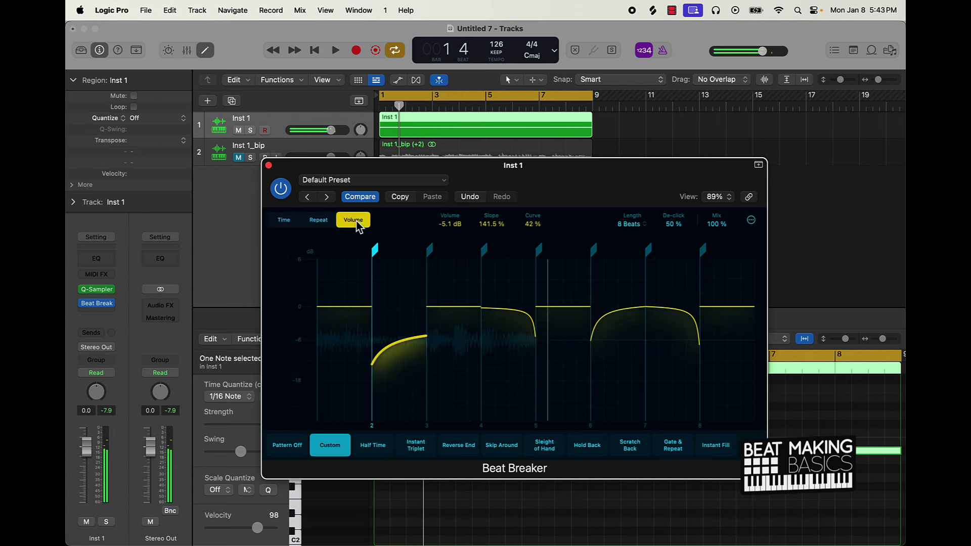
left_click(412, 347, "alt")
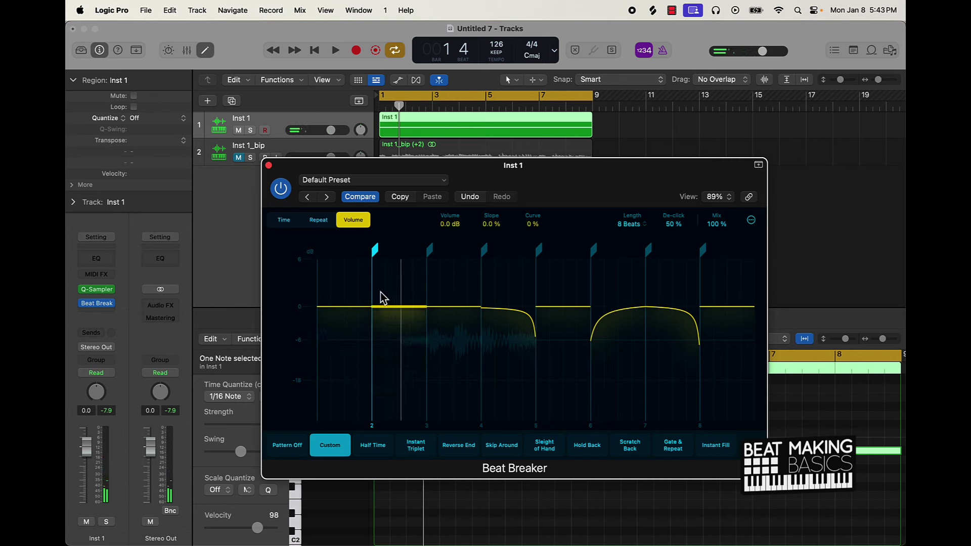
key("space")
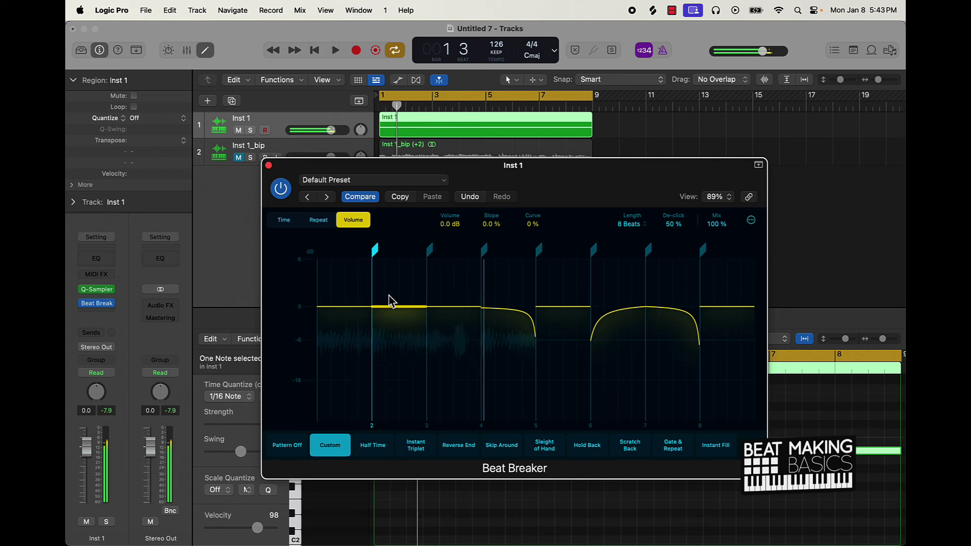
key("space")
key("space")
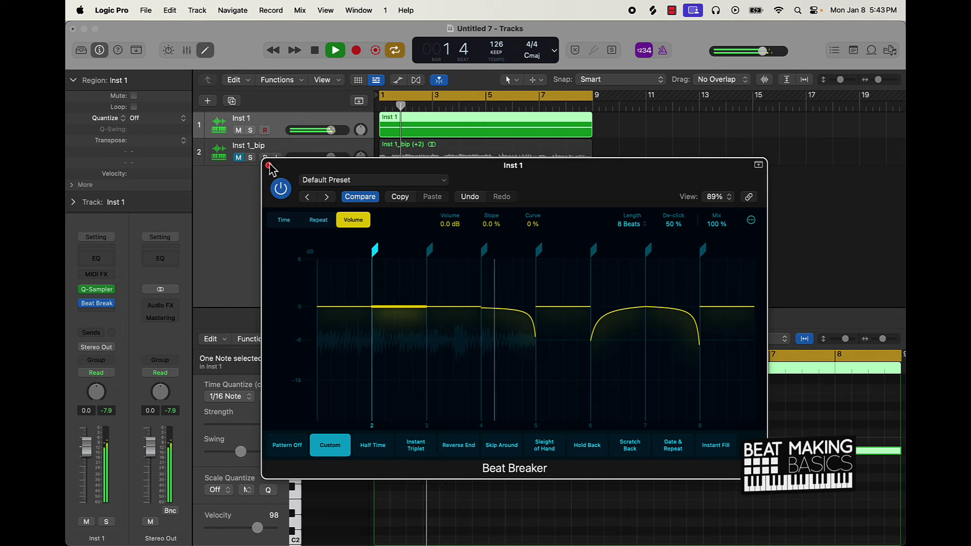
Close Beat Breaker and bounce the reworked Inst 1 region in place to a new track, muting the source
left_click(269, 165)
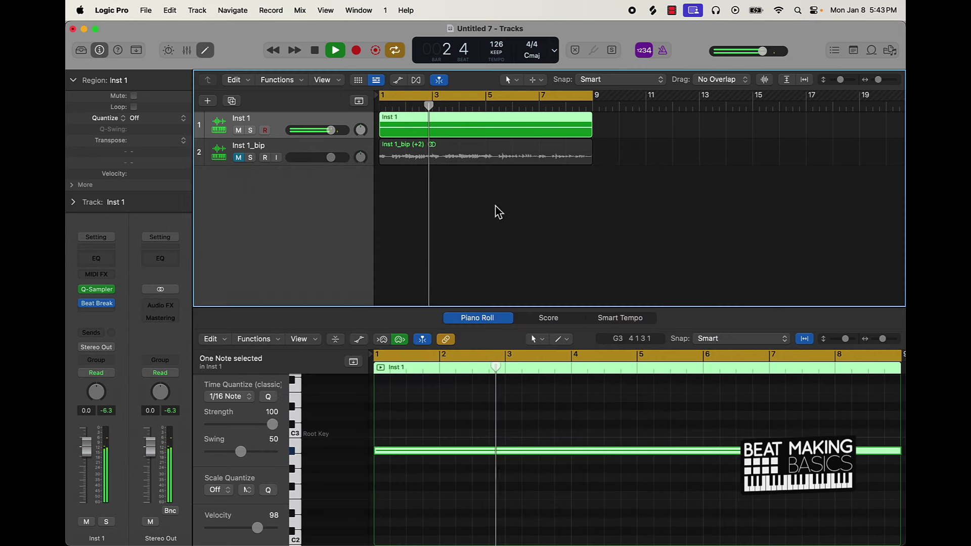
key("space")
right_click(402, 134)
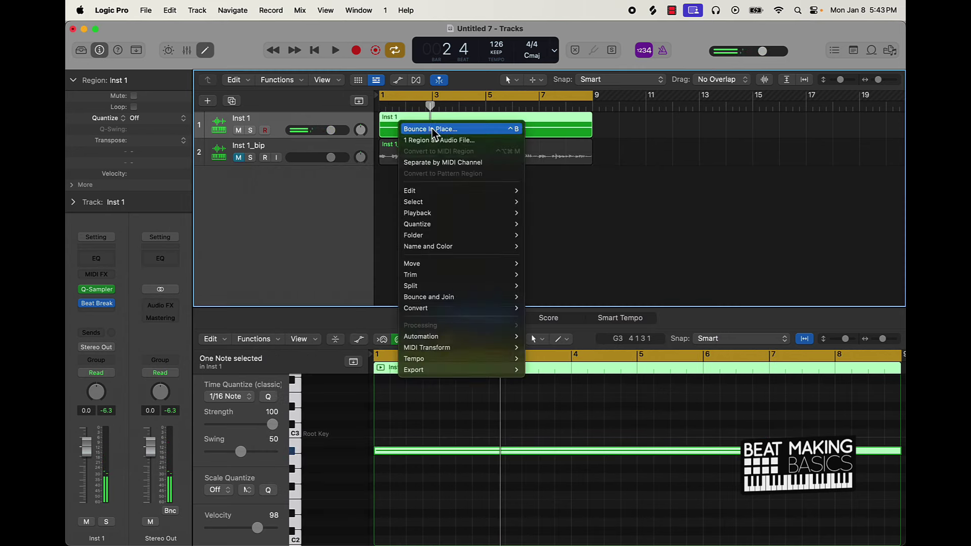
left_click(410, 129)
left_click(580, 391)
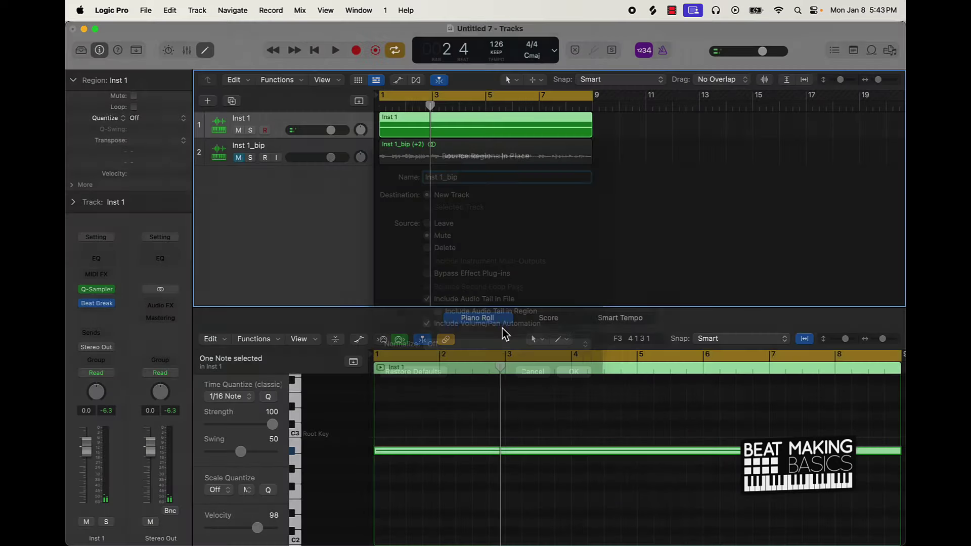
Unmute the earlier bounce's track, mute the new one, set the Inst 1_bip_1 region's Transpose to 2, and play from the start
left_click(245, 185)
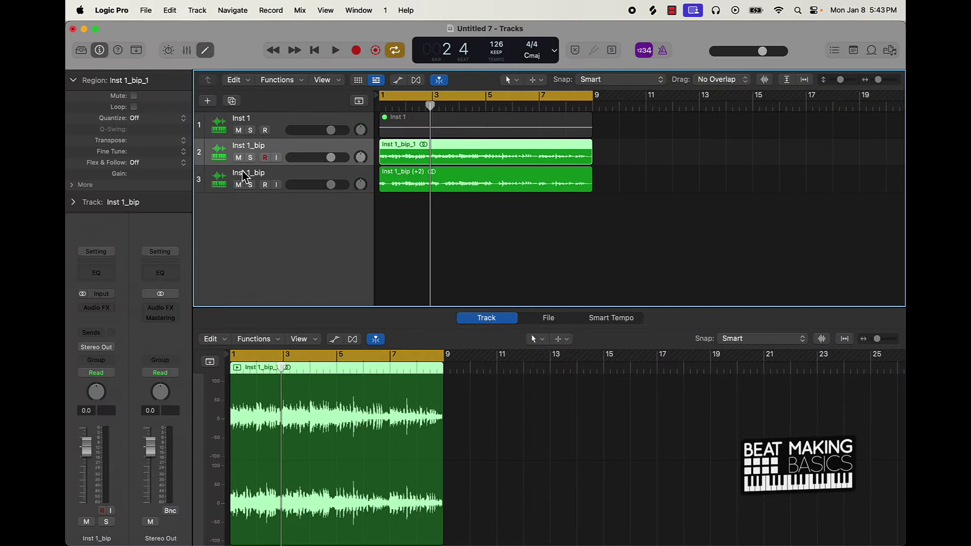
left_click(241, 158)
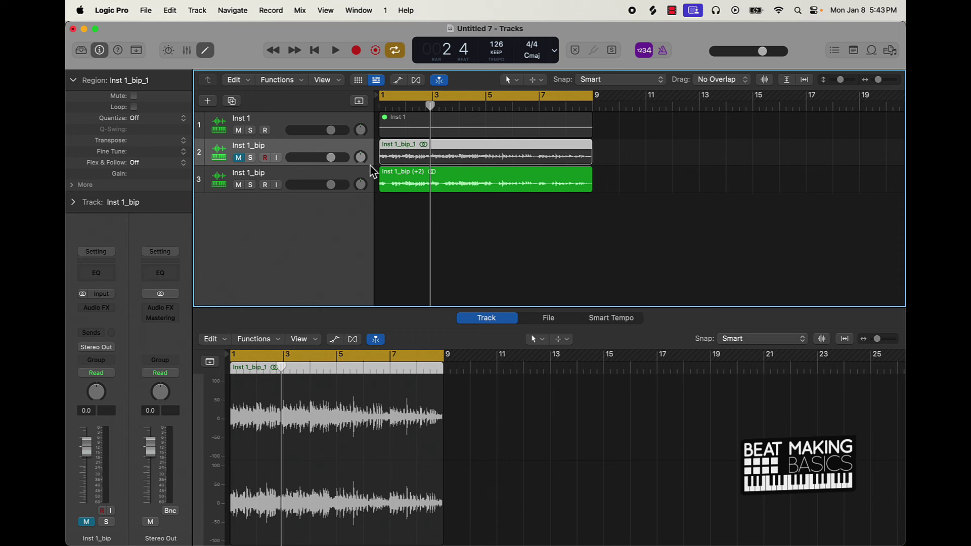
key("Return")
key("space")
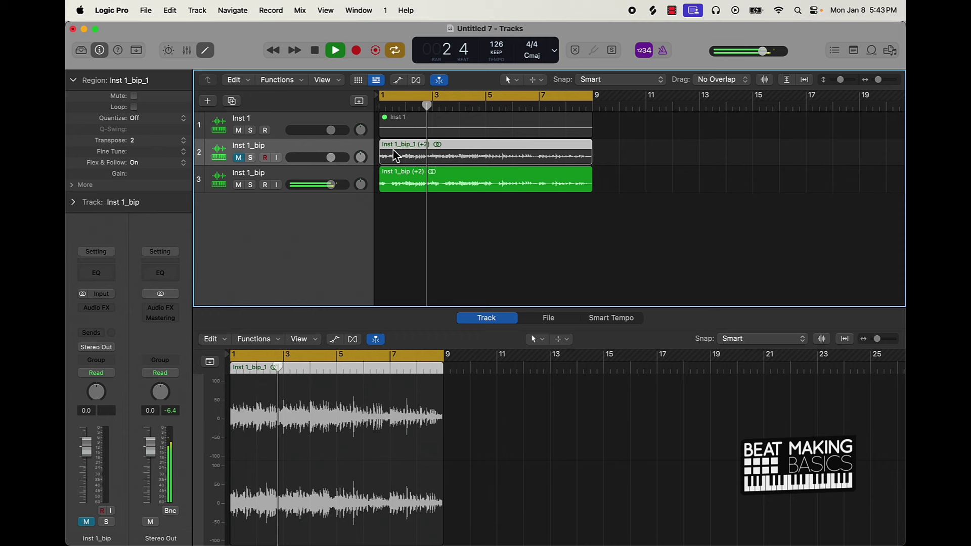
Mute the earlier bounce on track 3, unmute the new bounce on track 2, and audition it for comparison
left_click(238, 185)
key("space")
left_click(238, 158)
key("space")
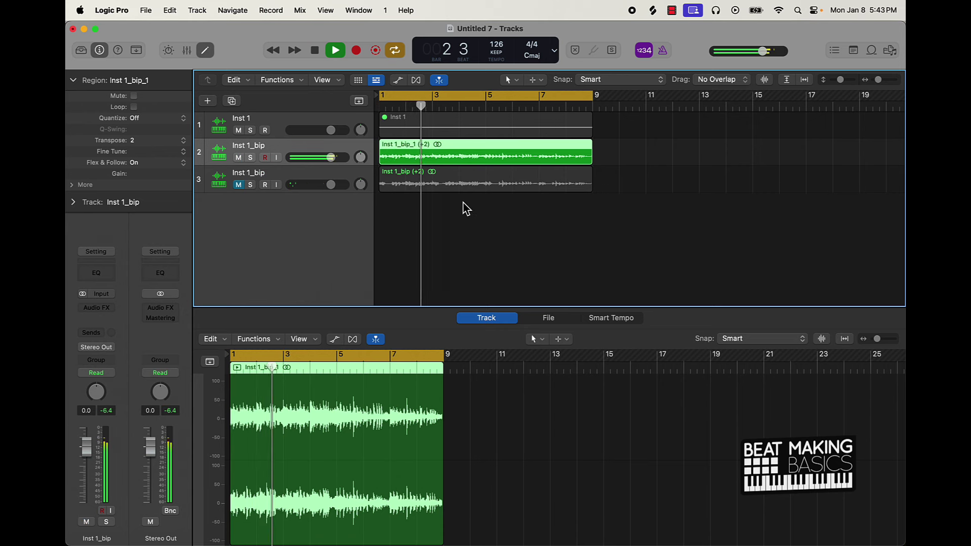
key("space")
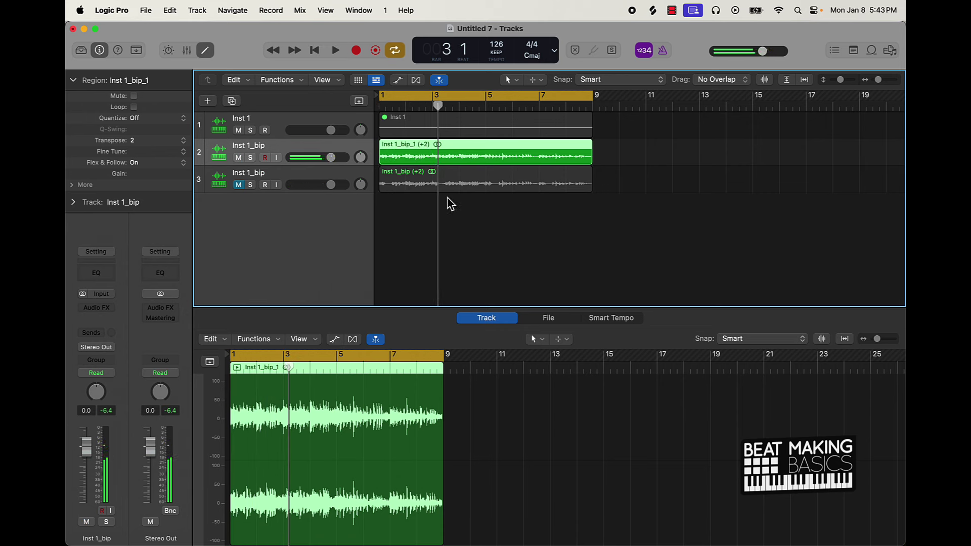